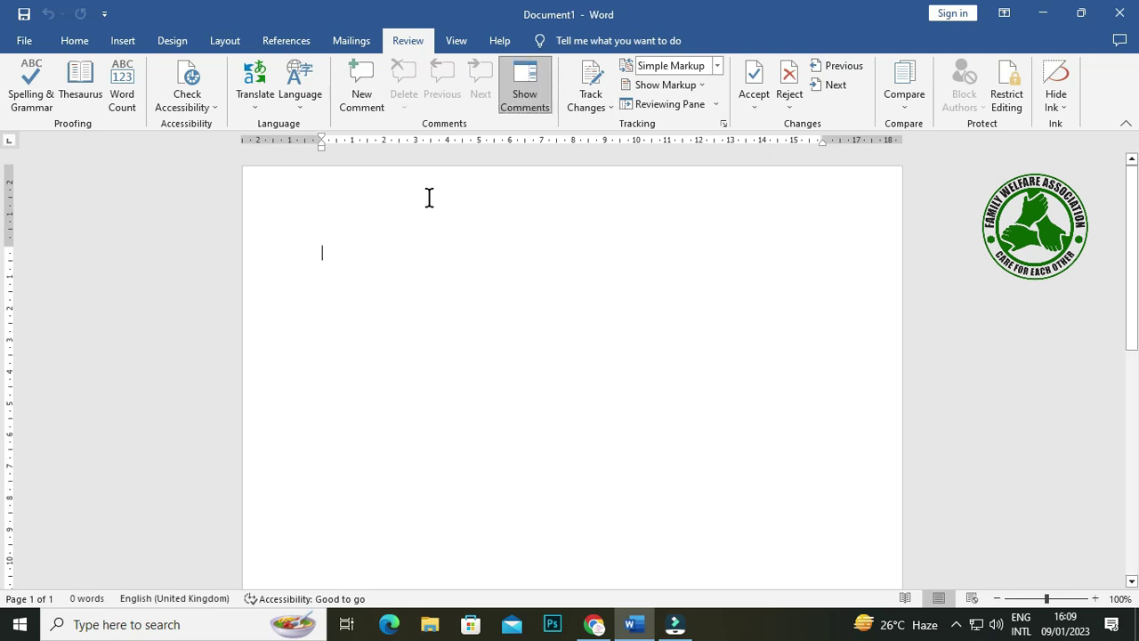
Step: Display the Mailings tab's mail merge tools, passing through the References tab first
click(472, 217)
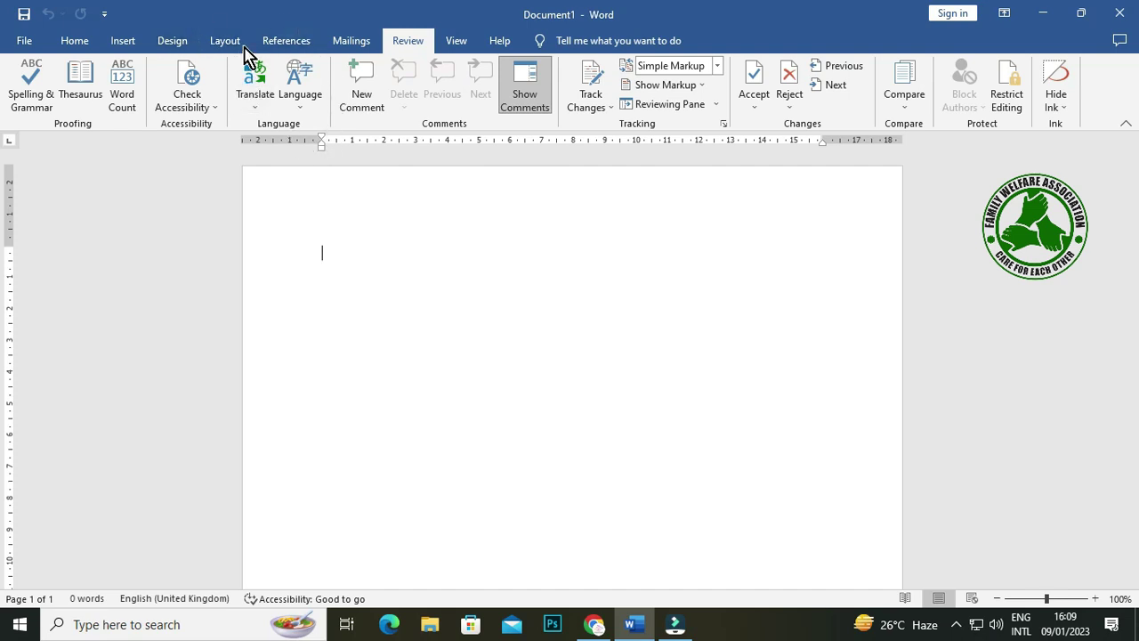
click(307, 41)
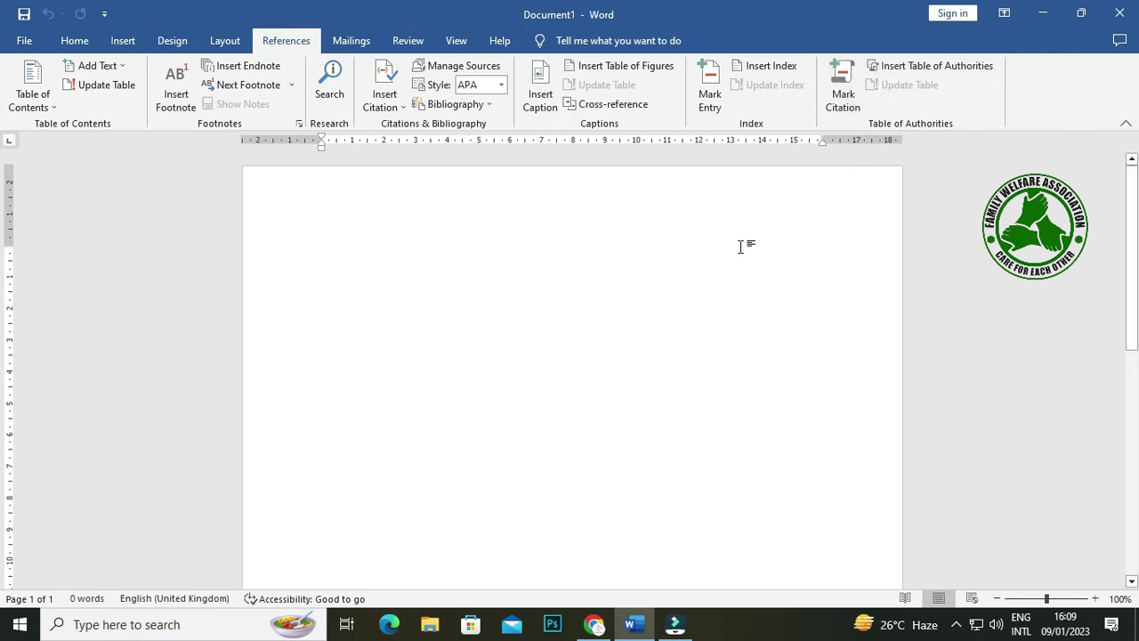
click(360, 41)
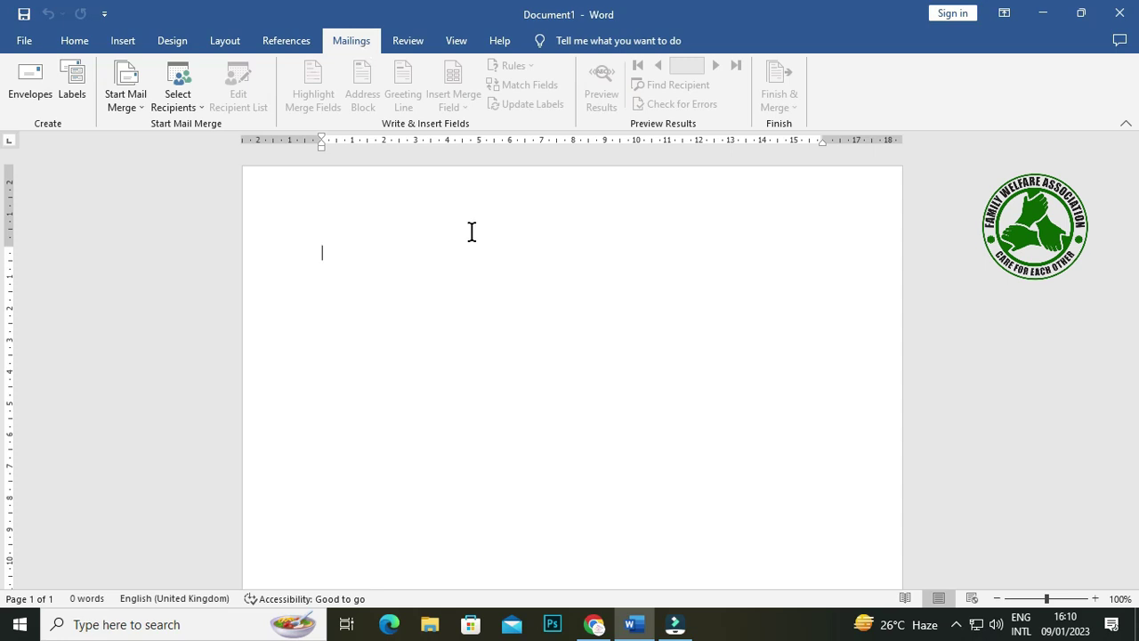
Step: Generate five paragraphs of sample text with the =rand() formula
text(=rand)
key(BackSpace)
text(nd())
key(Return)
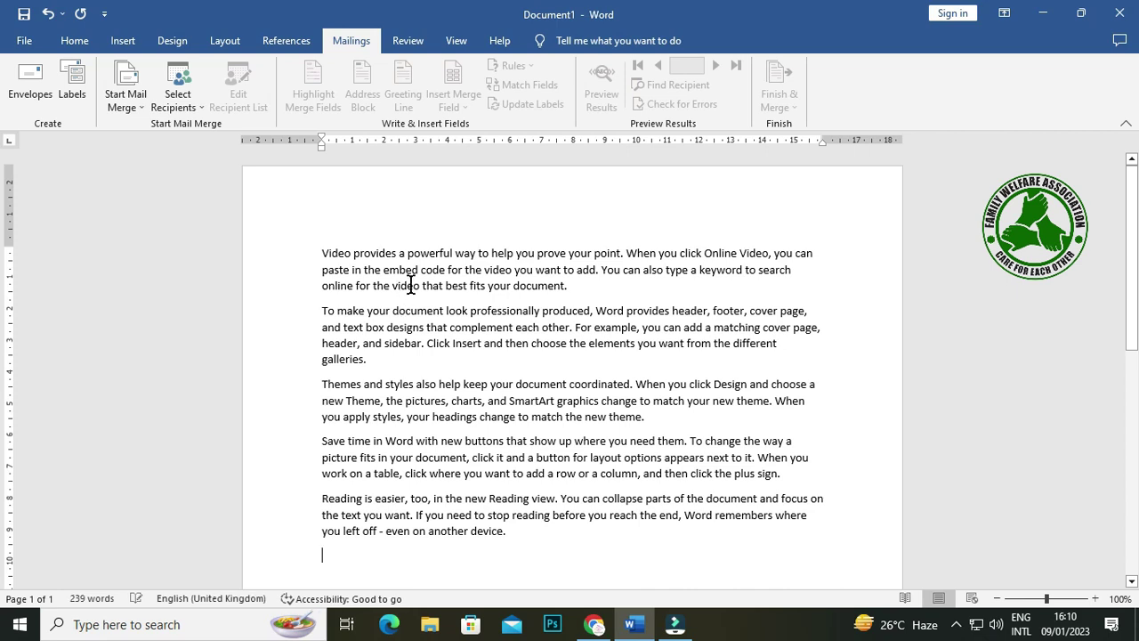
Step: Add NAME, Designation and Dept. lines above the sample paragraphs
click(321, 258)
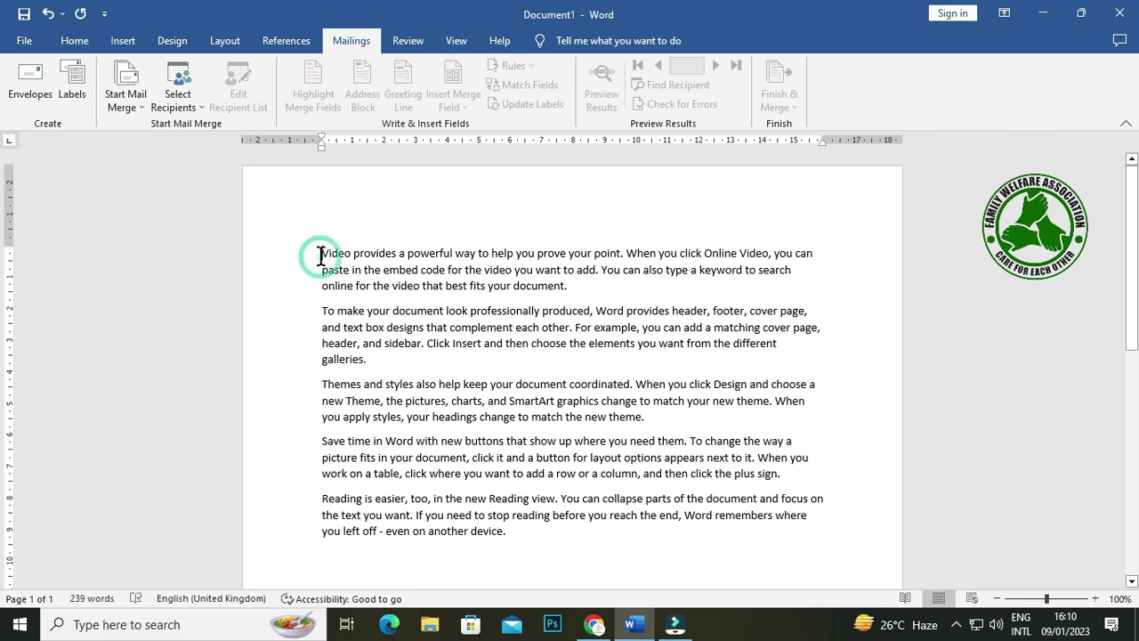
key(Return)
key(Return)
key(Return)
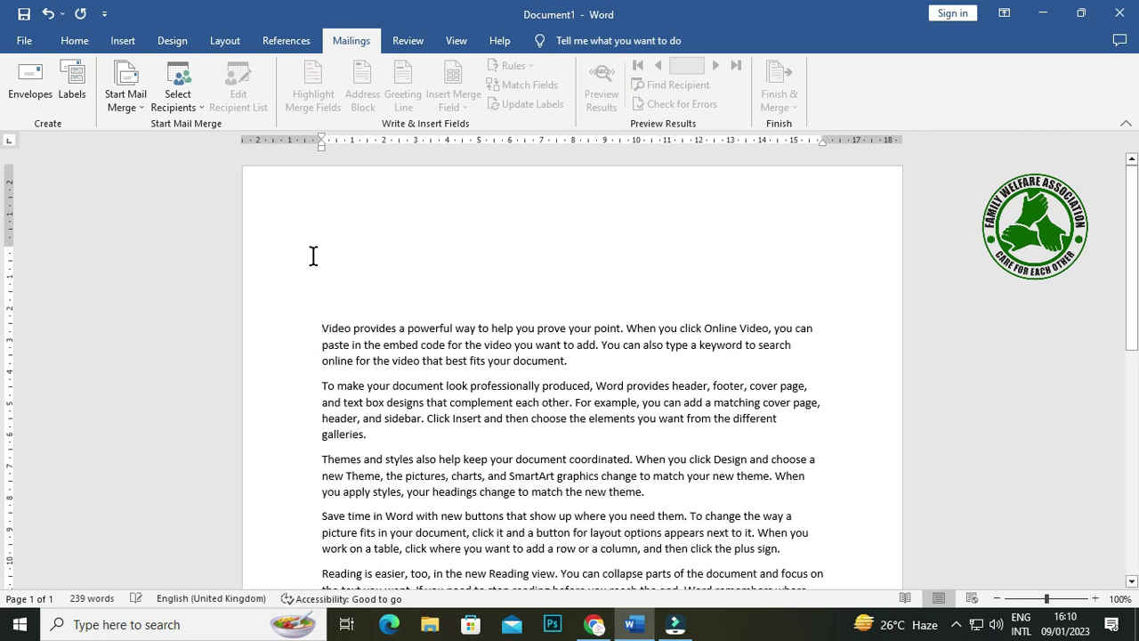
click(318, 243)
text(NAME)
key(Return)
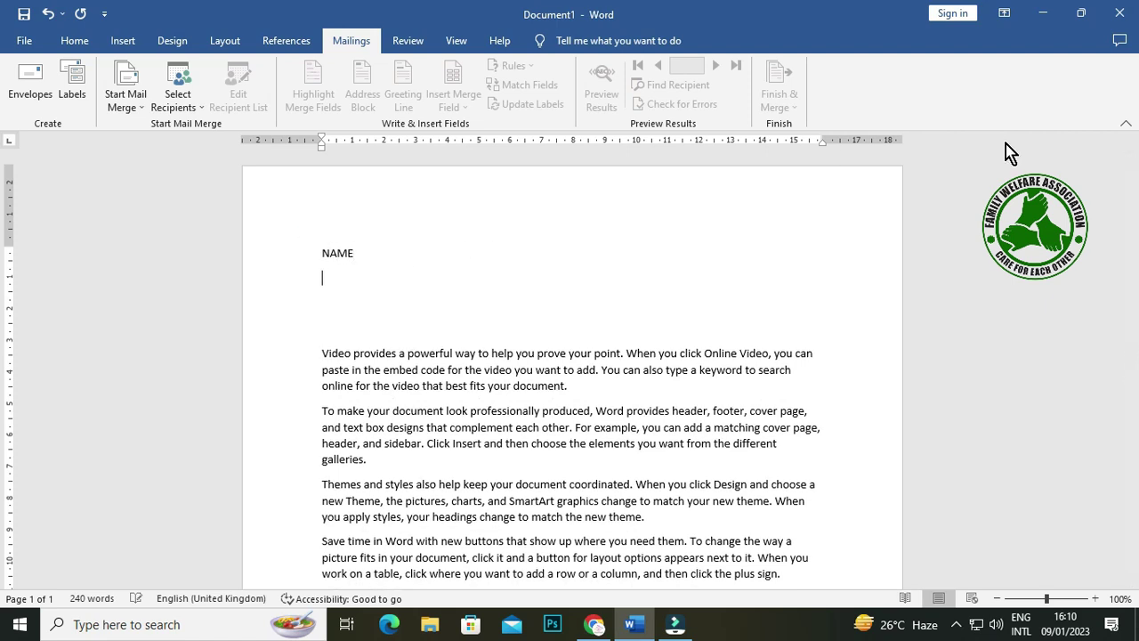
text(D)
key(BackSpace)
key(BackSpace)
key(BackSpace)
text(design)
text(on)
key(Return)
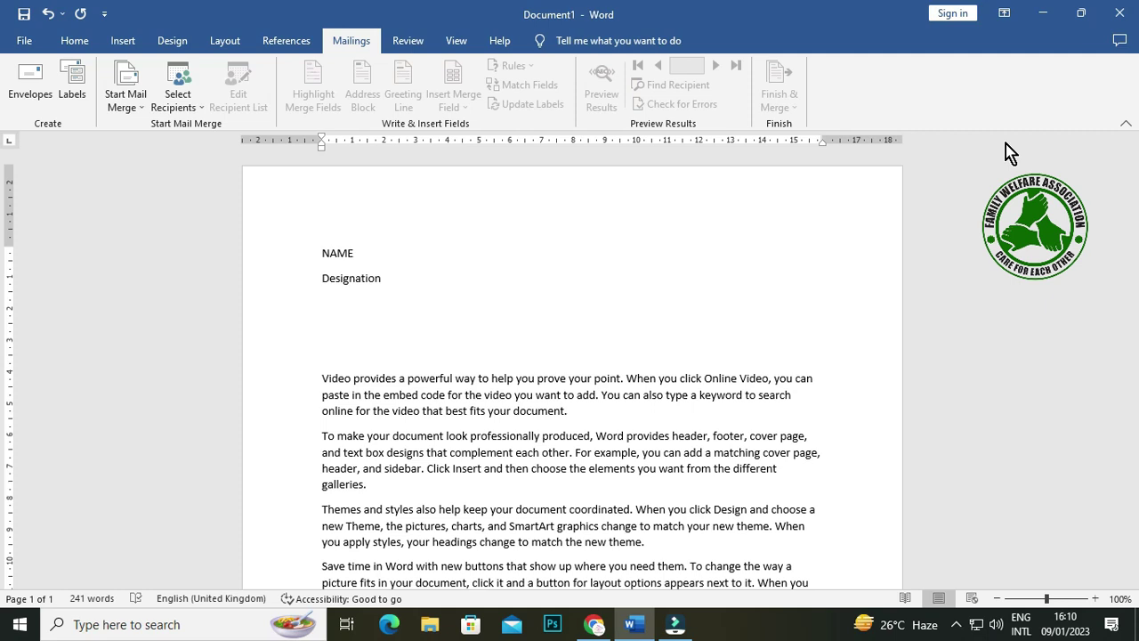
text(ept.)
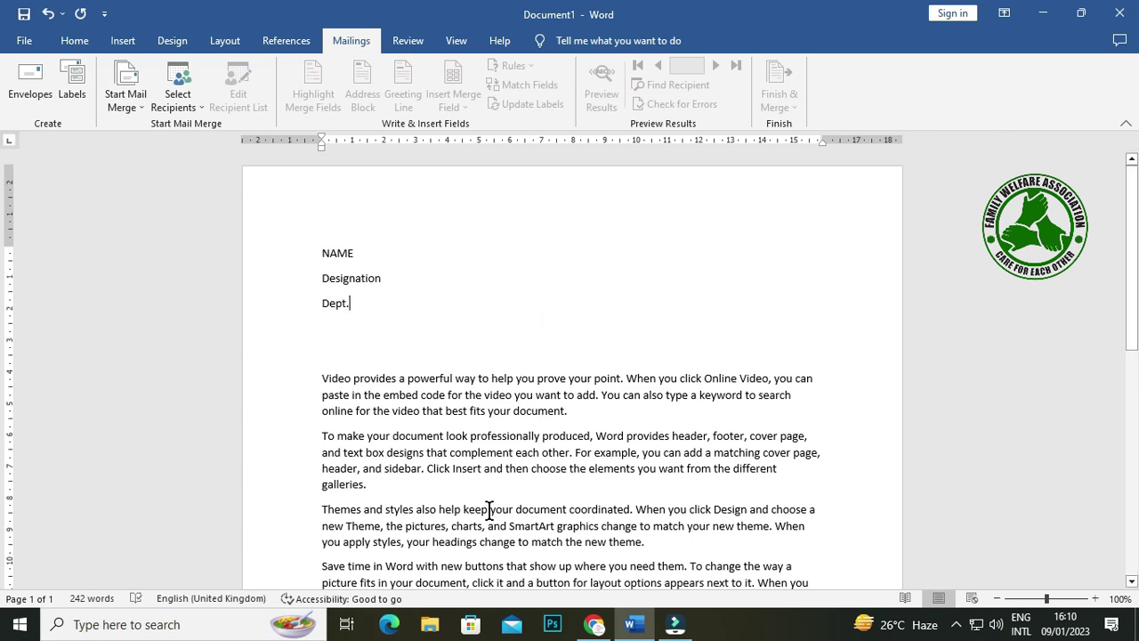
Step: Create a new recipient list with Select Recipients > Type a New List and move the dialog right
click(379, 246)
click(190, 107)
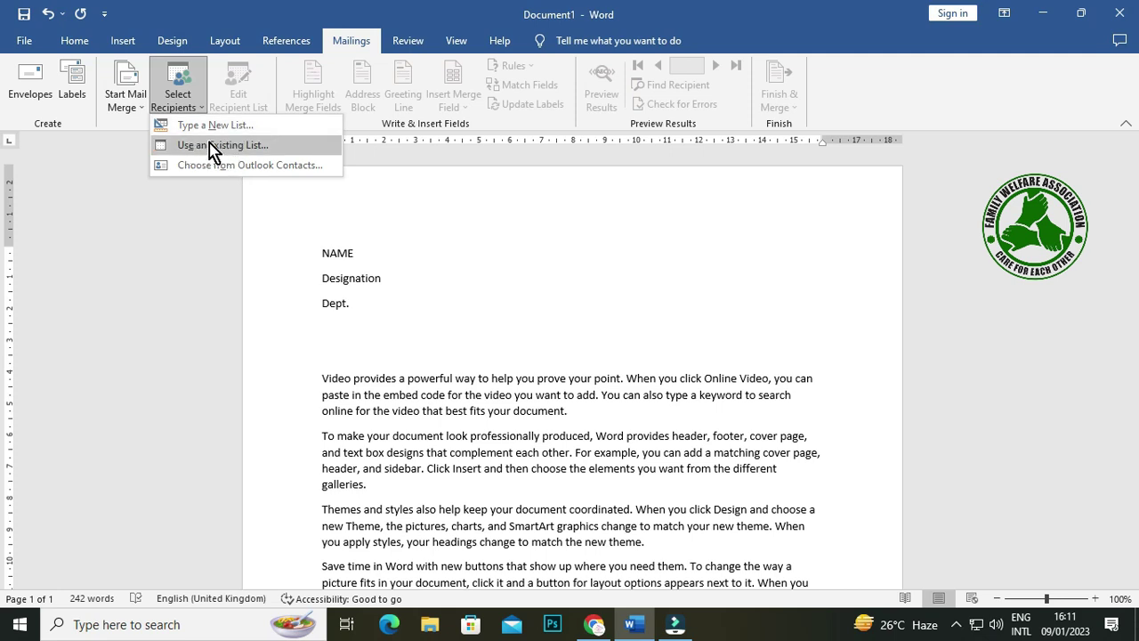
click(214, 125)
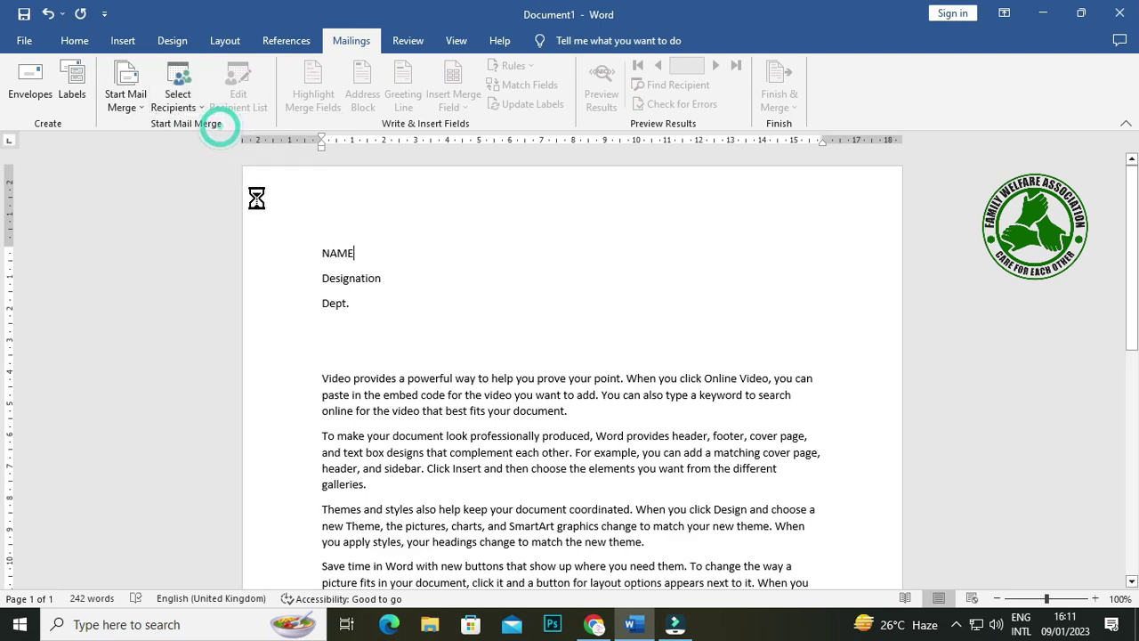
drag(564, 155, 661, 149)
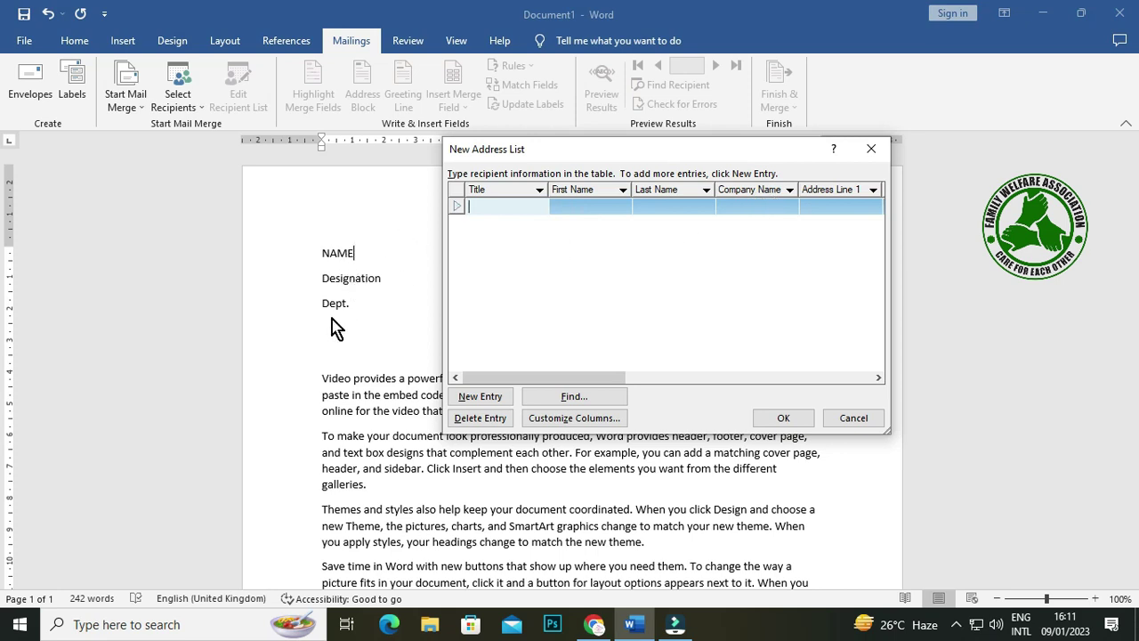
Step: Rename the Title, First Name and Last Name columns to Name, Designation and dept
click(577, 425)
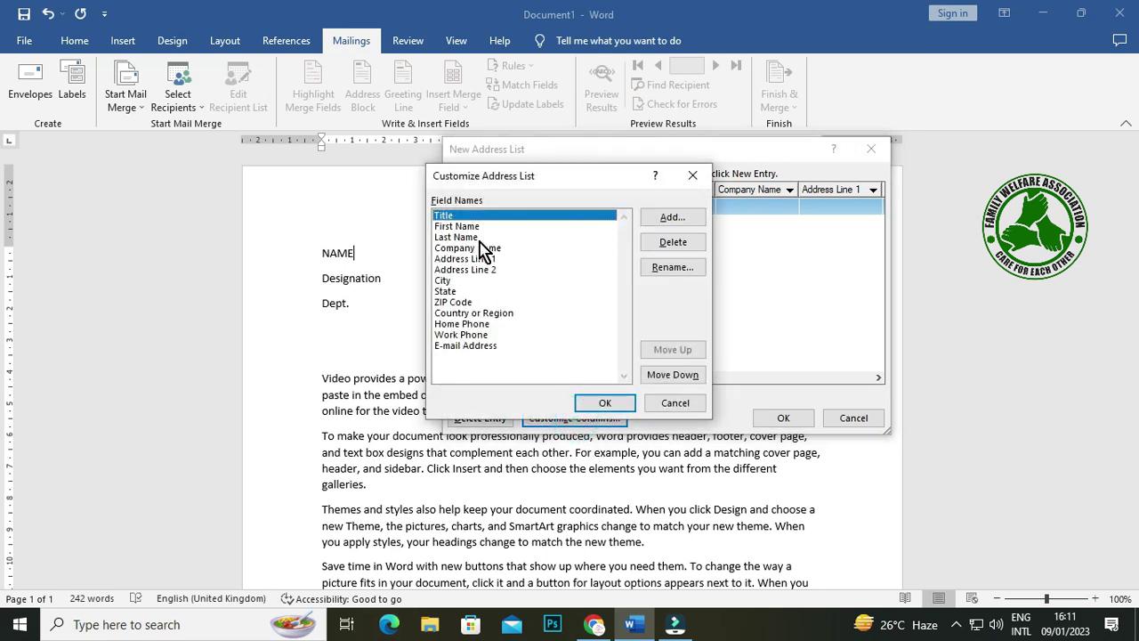
click(449, 215)
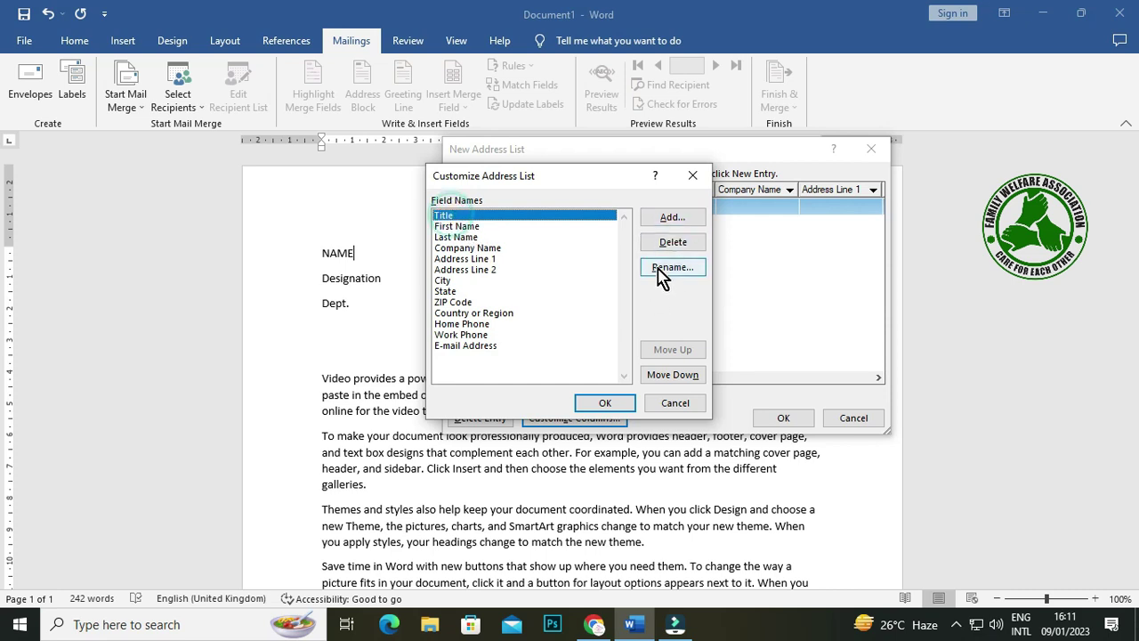
click(672, 267)
text(Name)
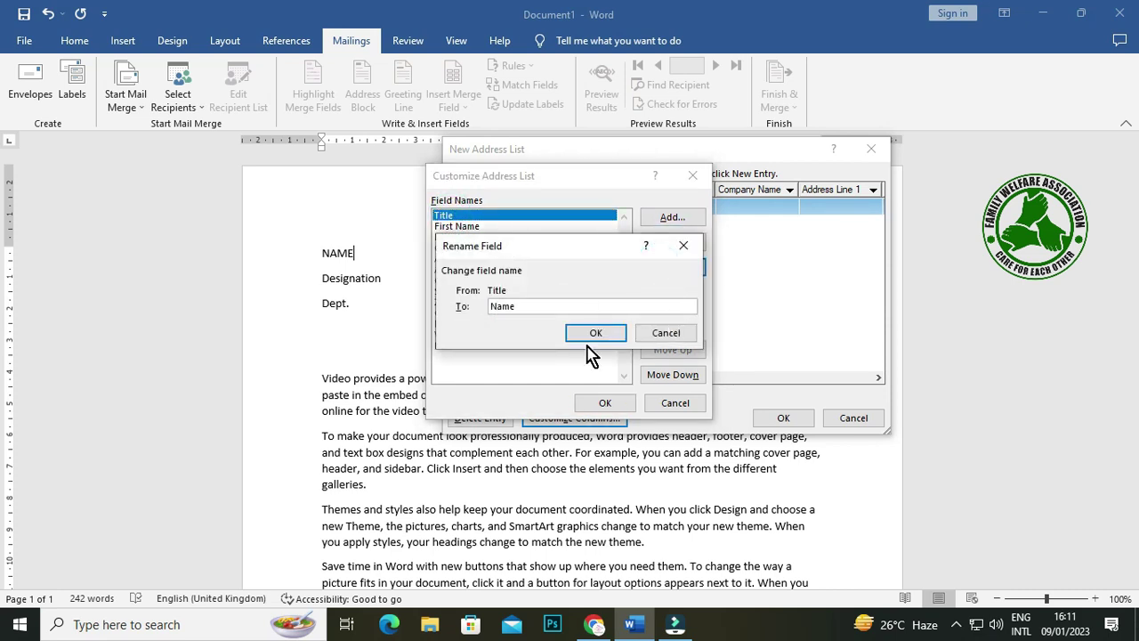
click(593, 333)
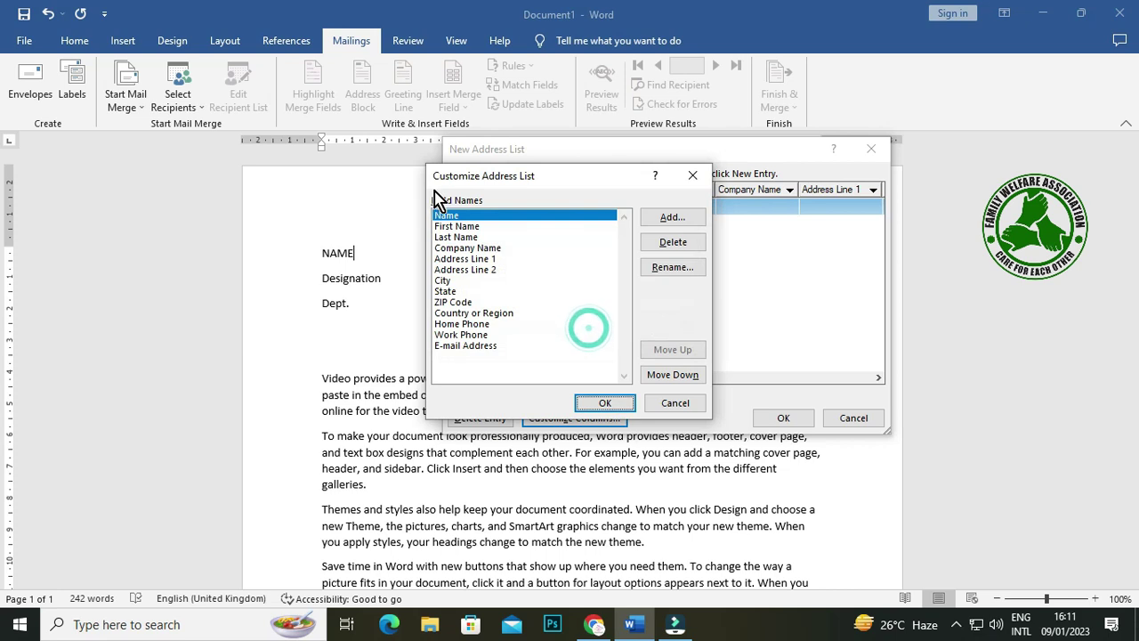
click(454, 226)
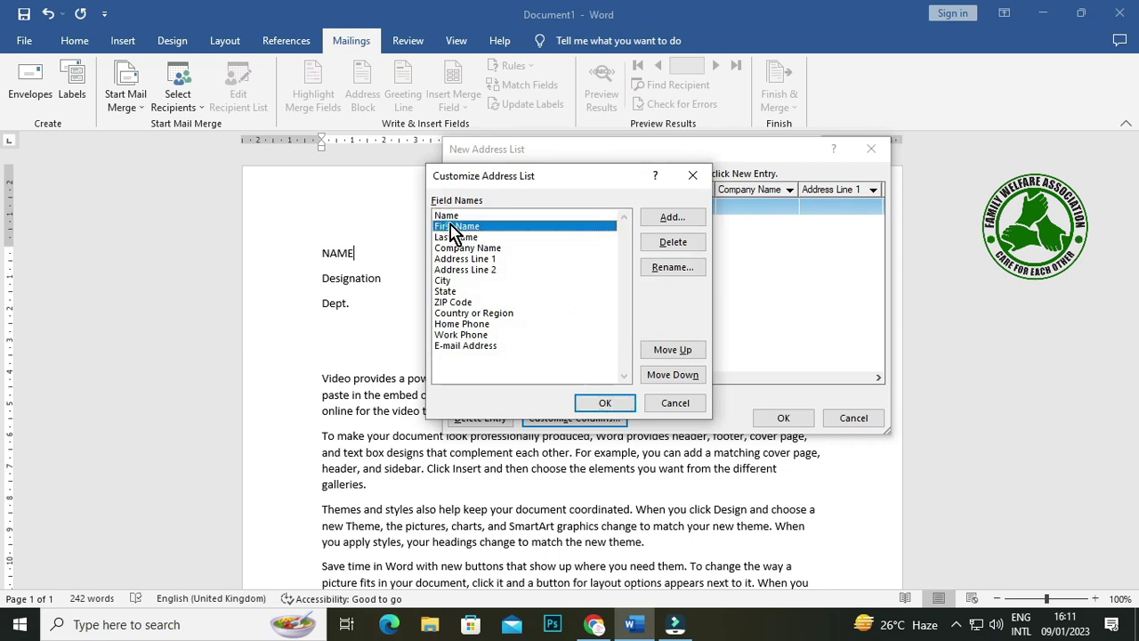
click(681, 269)
text(Designation)
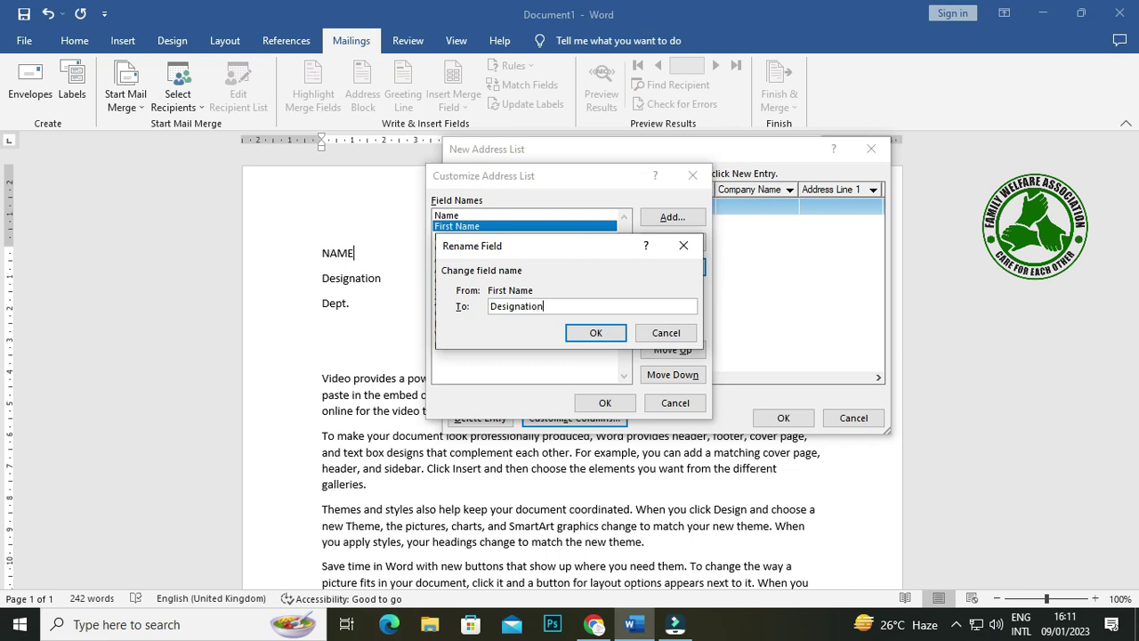
click(596, 333)
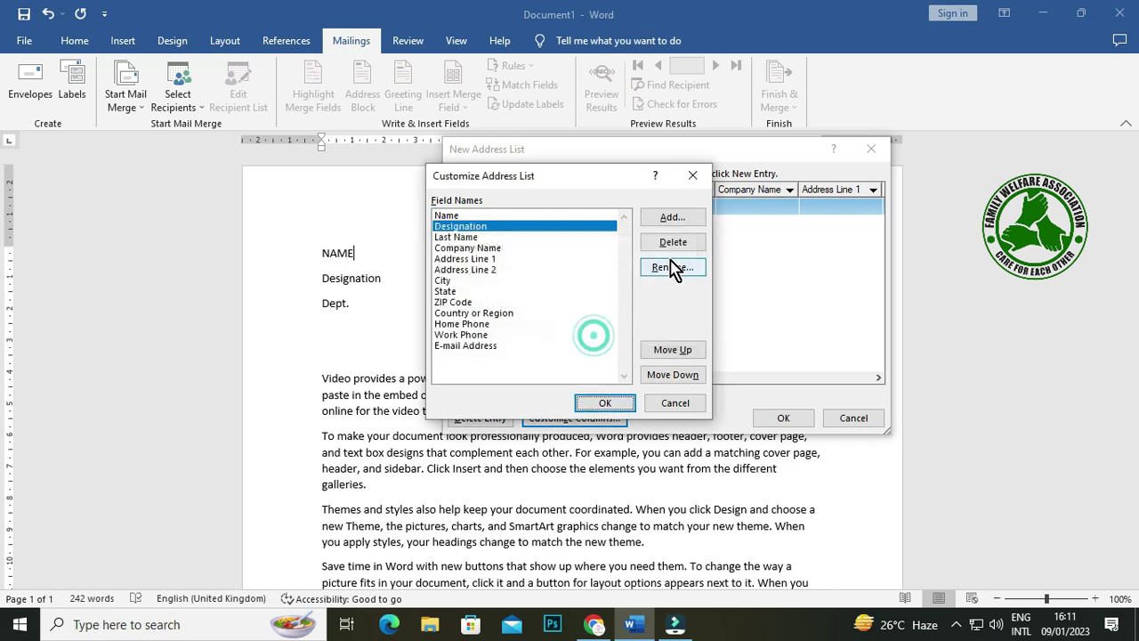
click(474, 238)
click(678, 270)
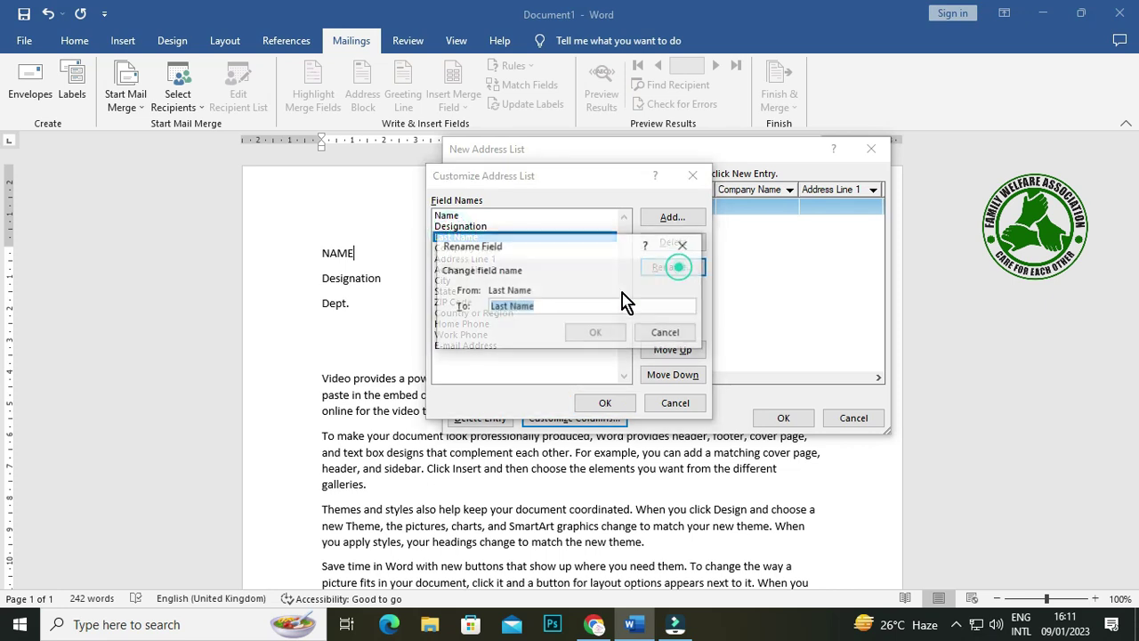
text(dept)
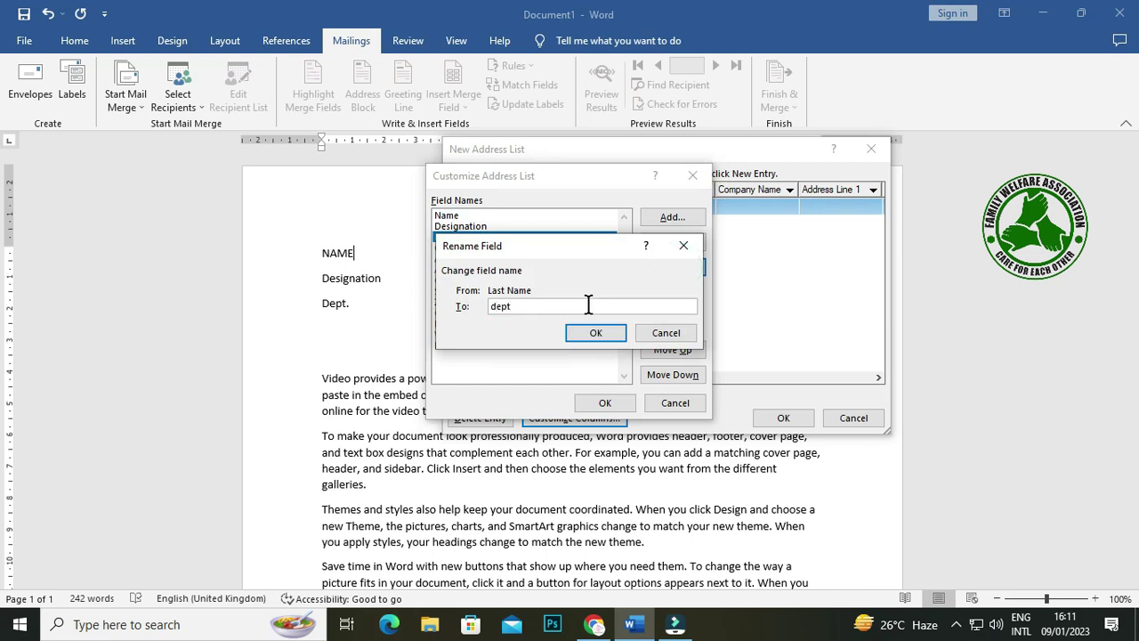
click(596, 332)
Step: Delete the Company Name, E-mail Address, Work Phone and Home Phone columns, keeping dept
click(463, 248)
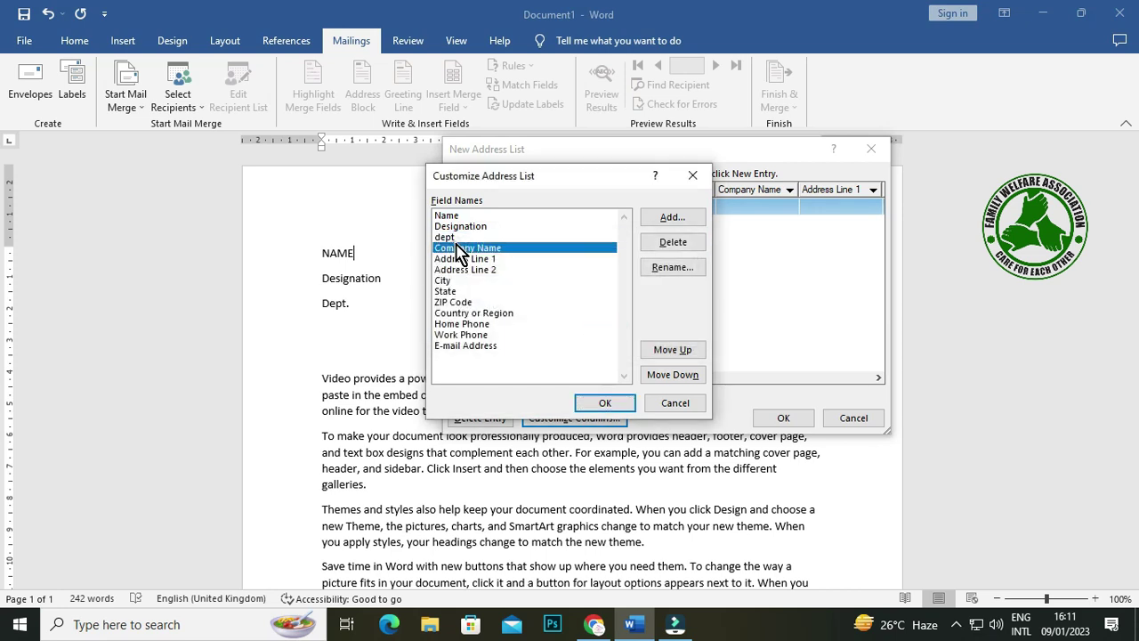
click(663, 242)
key(y)
click(667, 242)
key(Escape)
click(668, 242)
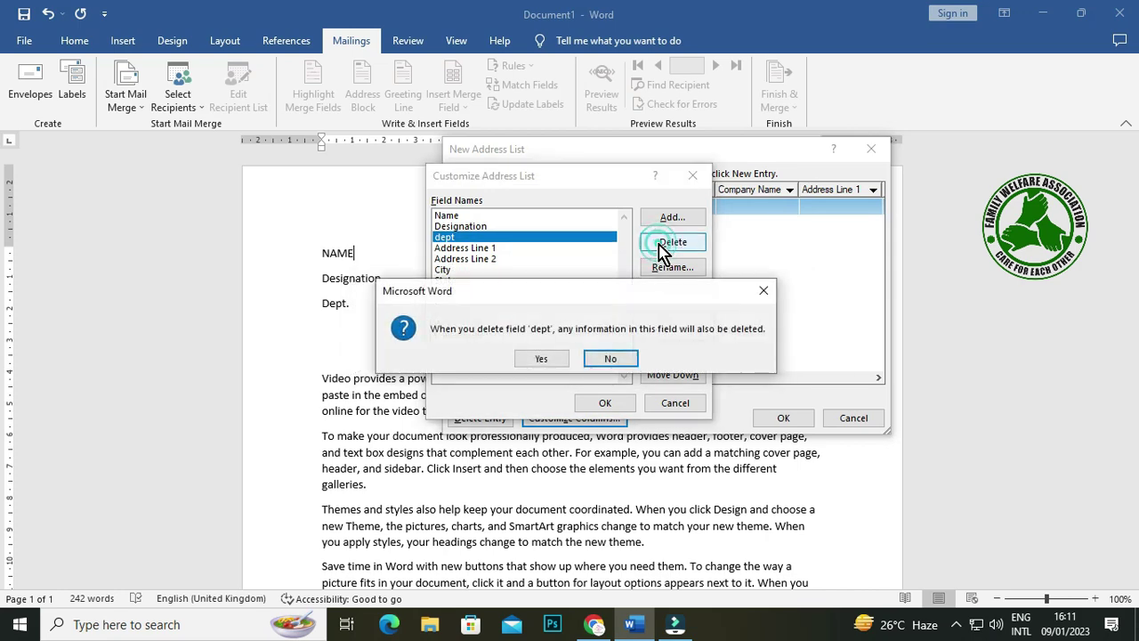
click(622, 356)
click(485, 251)
click(480, 335)
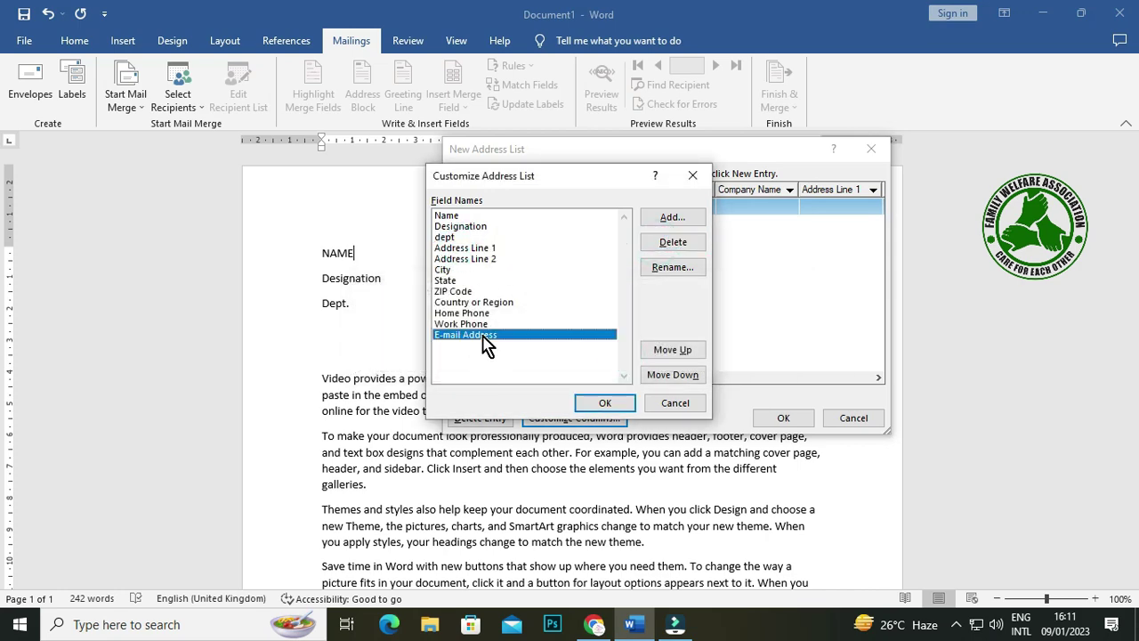
click(693, 240)
click(534, 356)
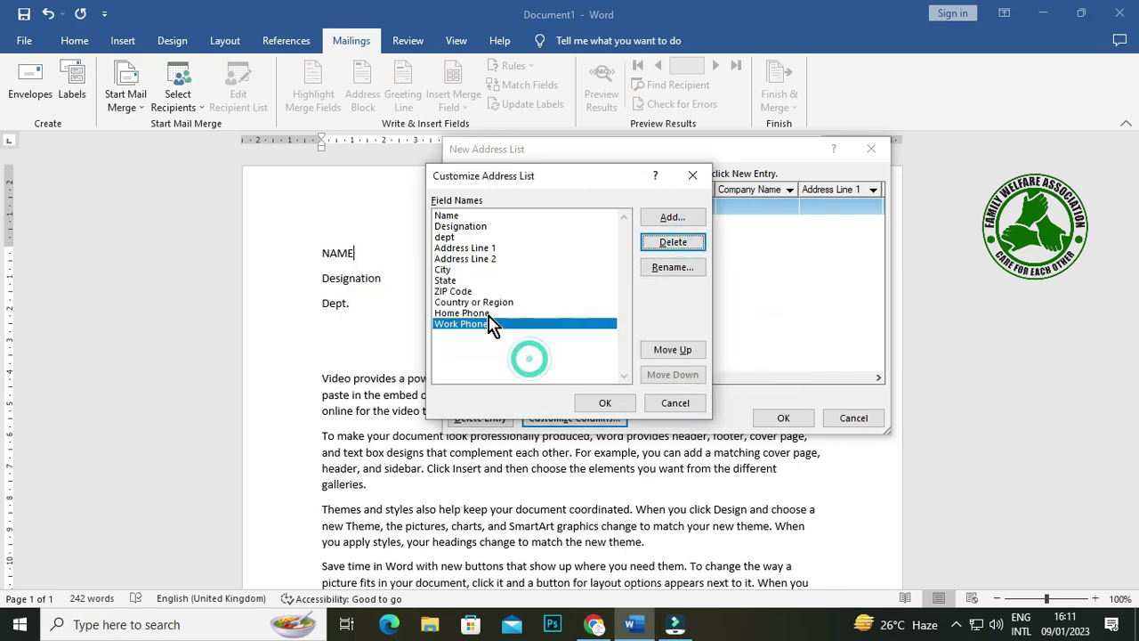
click(674, 244)
click(676, 242)
click(540, 357)
Step: Delete Country or Region, ZIP Code, State, City and both Address Line columns, then accept
click(676, 244)
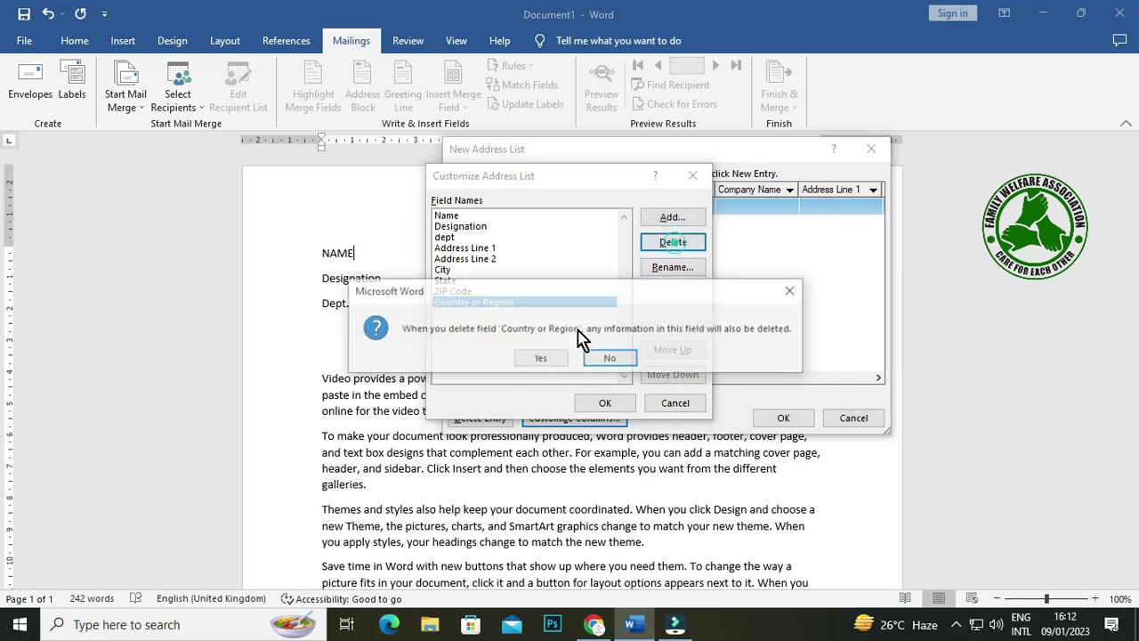
click(540, 357)
click(676, 242)
click(542, 357)
click(674, 242)
click(542, 358)
click(690, 241)
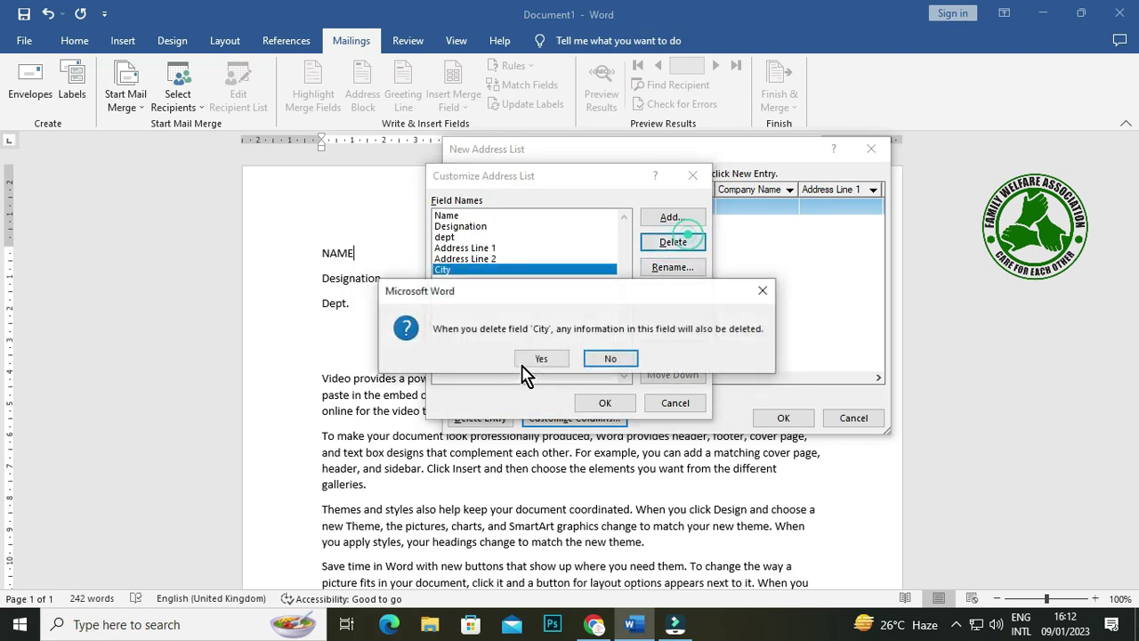
click(542, 358)
click(673, 242)
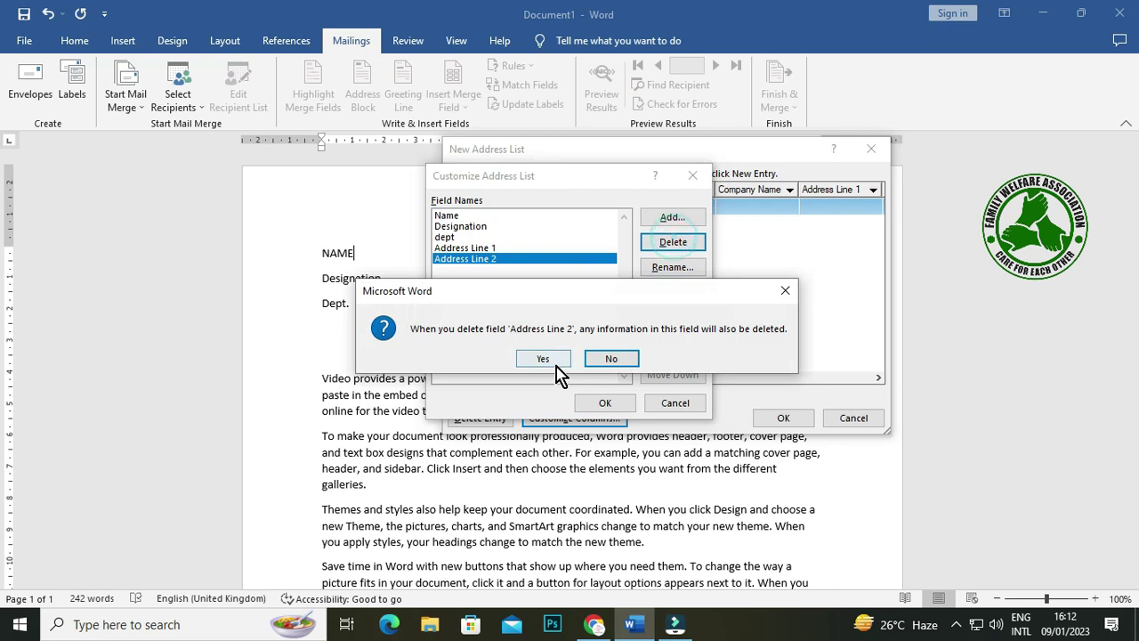
click(542, 358)
click(687, 242)
click(543, 358)
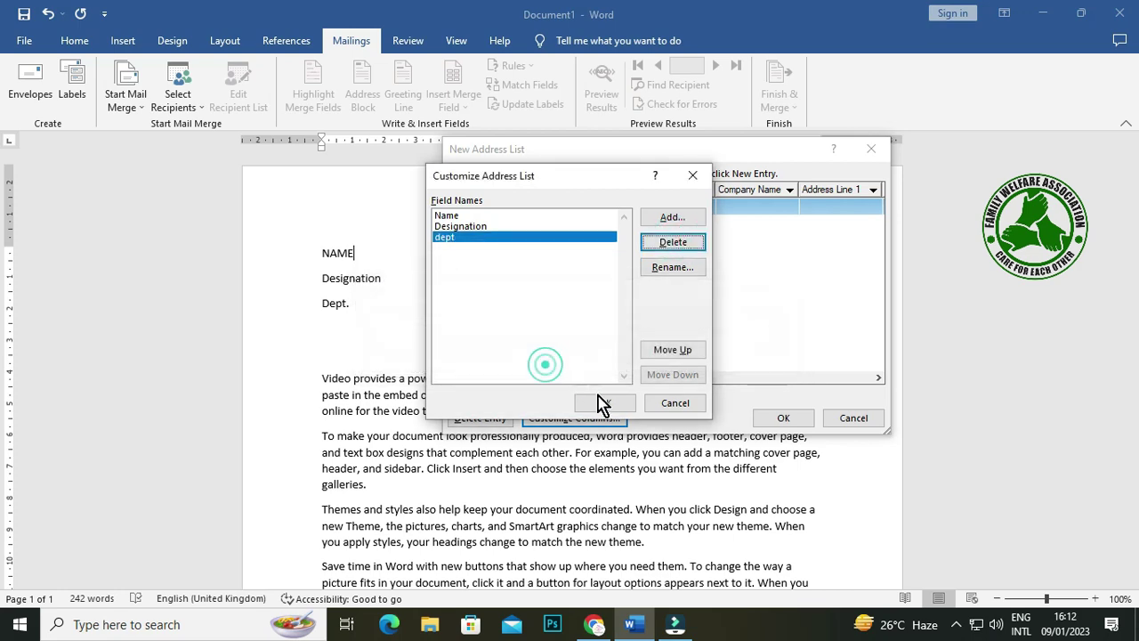
click(614, 404)
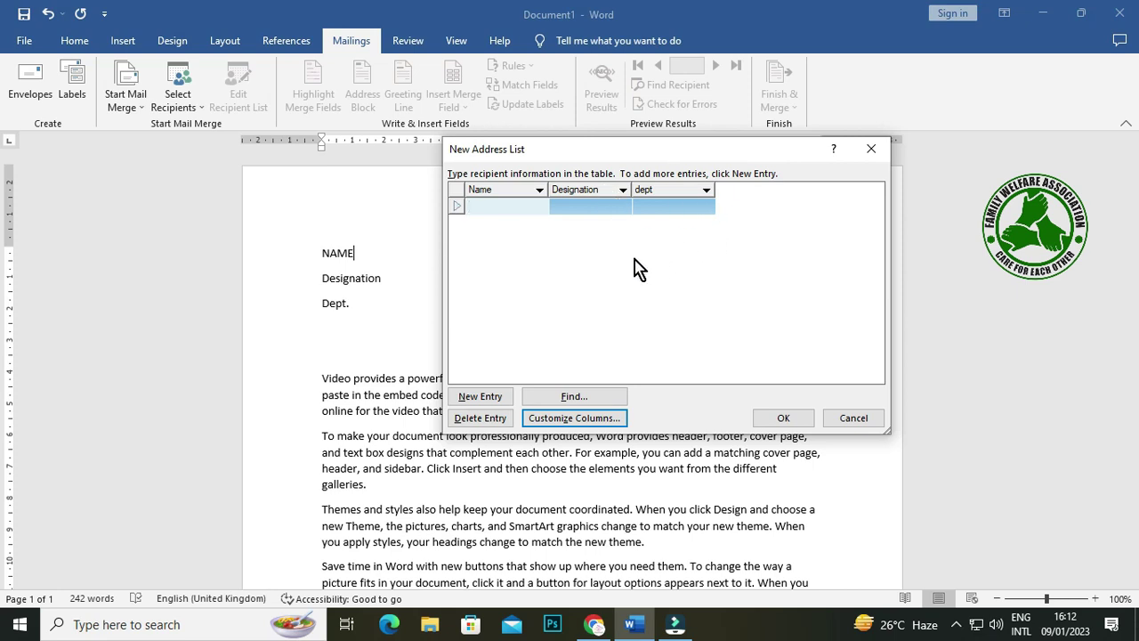
Step: Enter two recipients with designations A and b and depts z and y, then finish
text(r)
key(Tab)
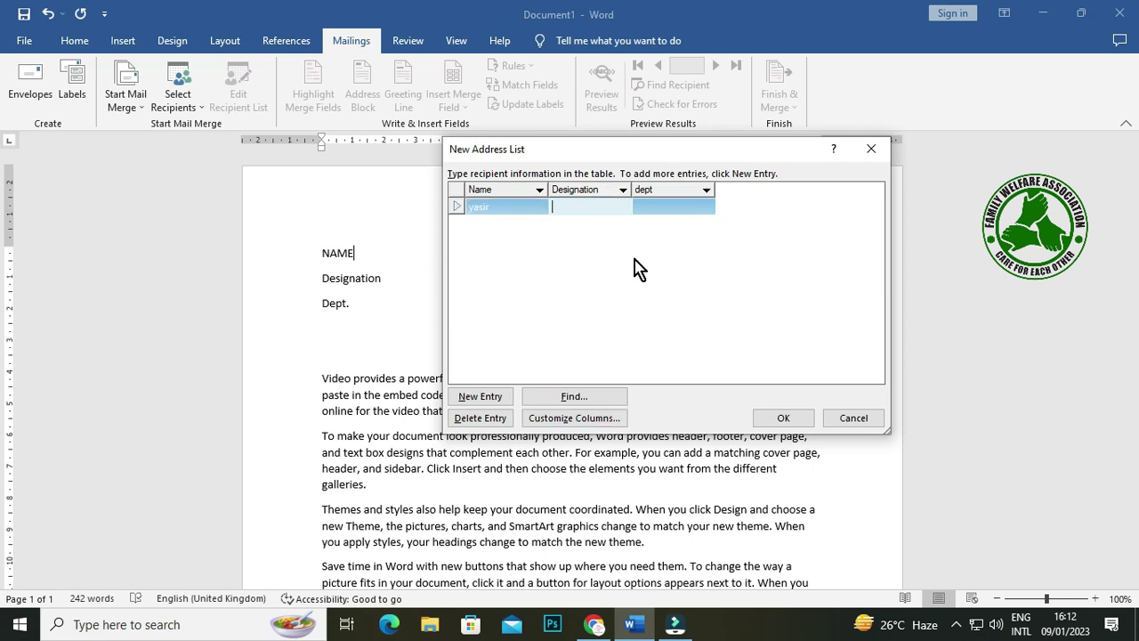
key(Tab)
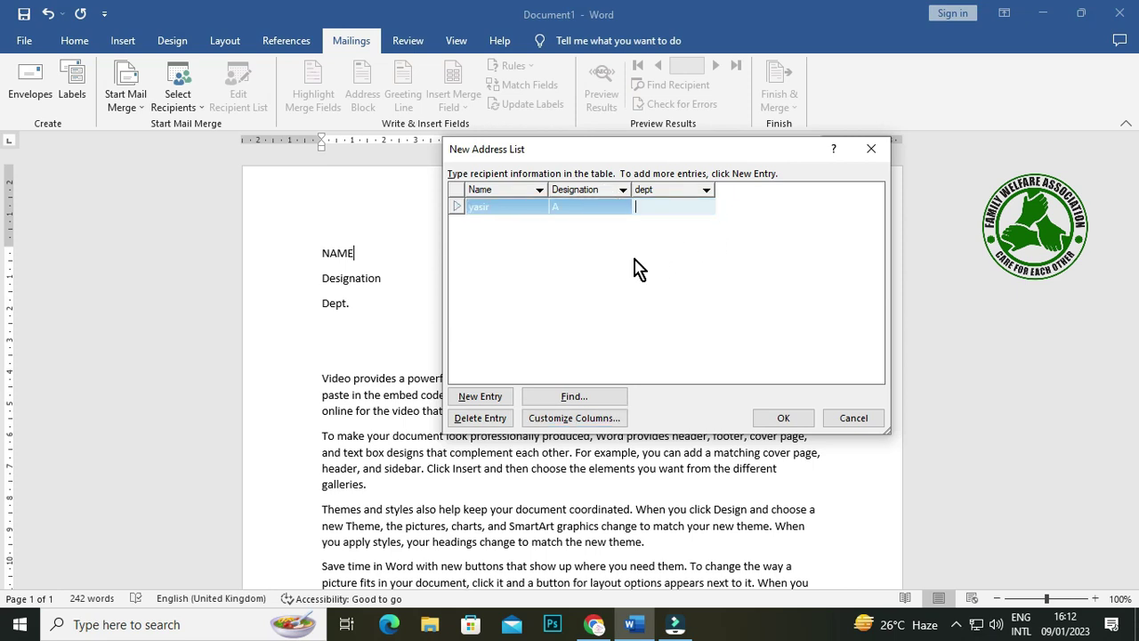
click(480, 396)
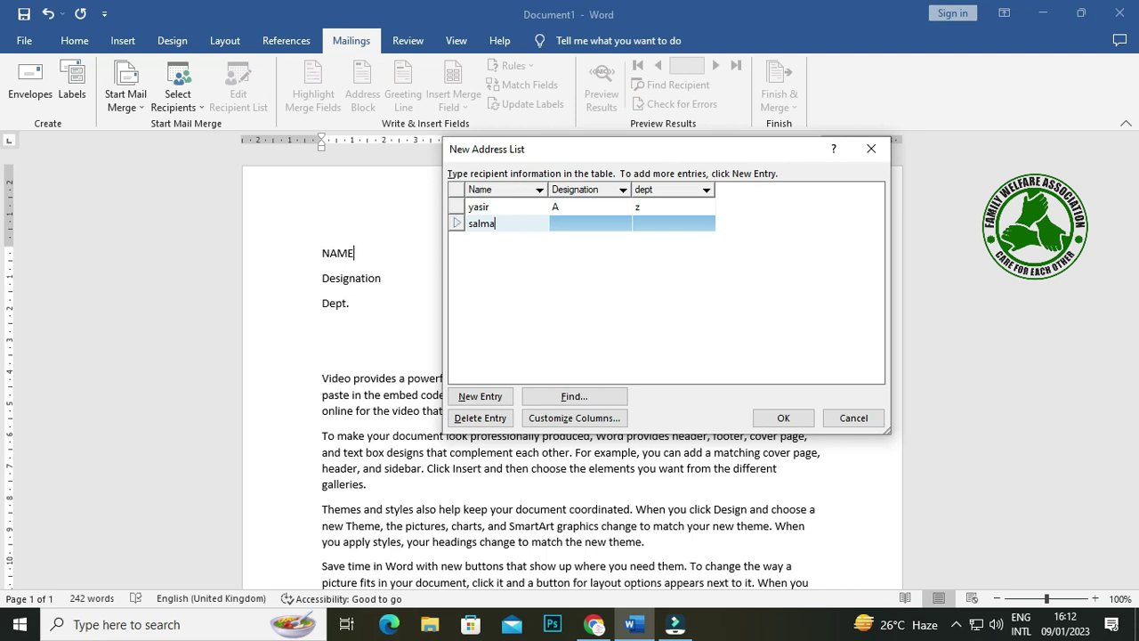
key(Tab)
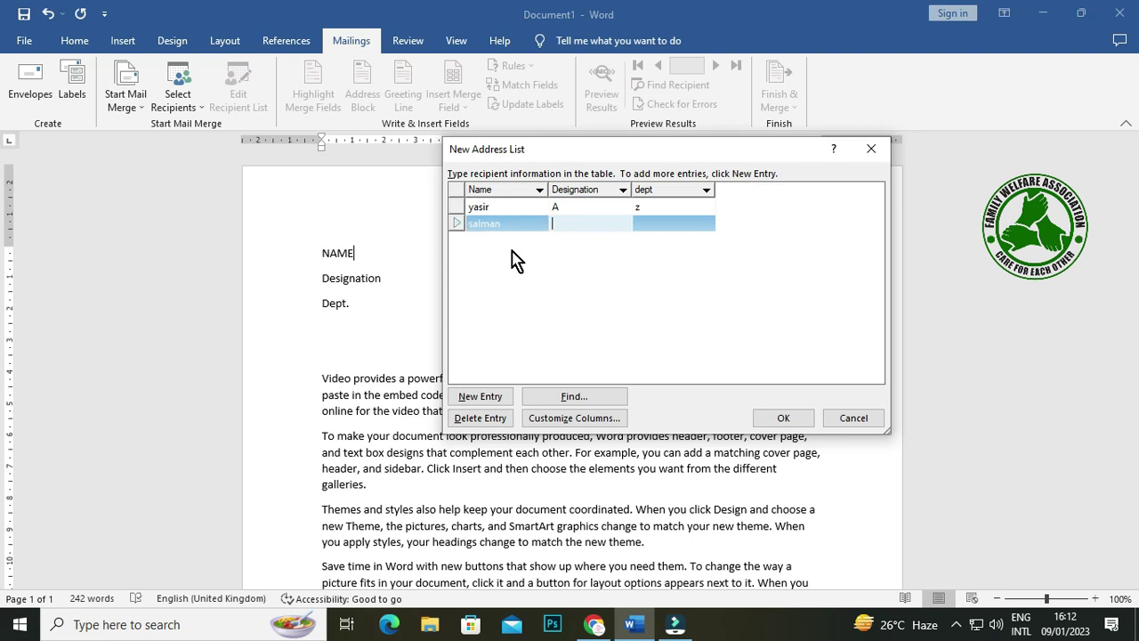
key(Tab)
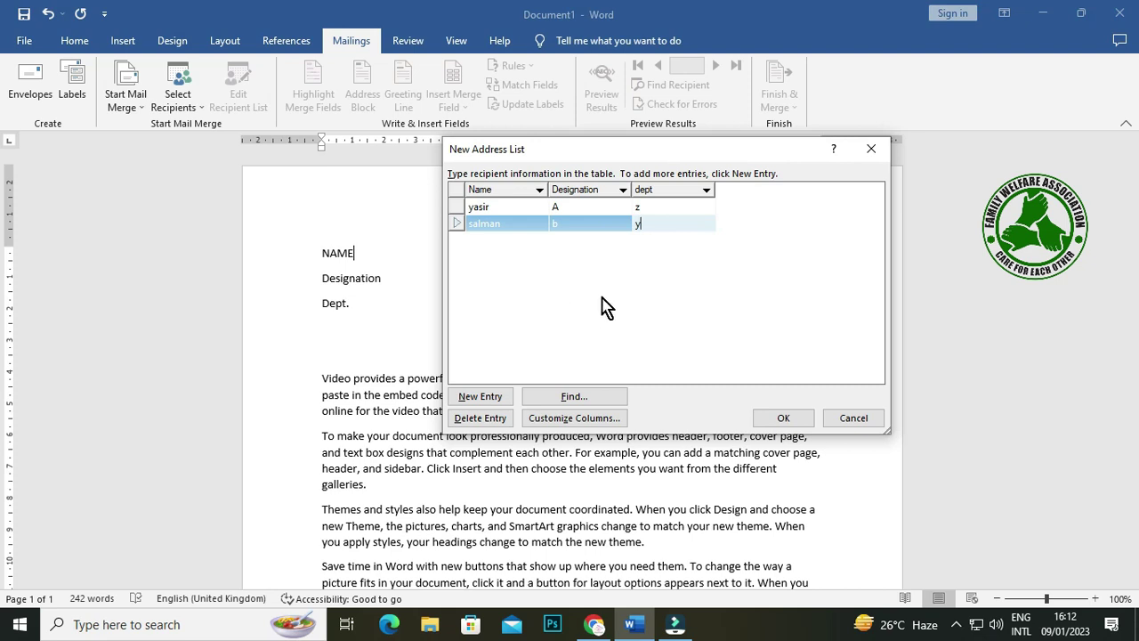
click(488, 398)
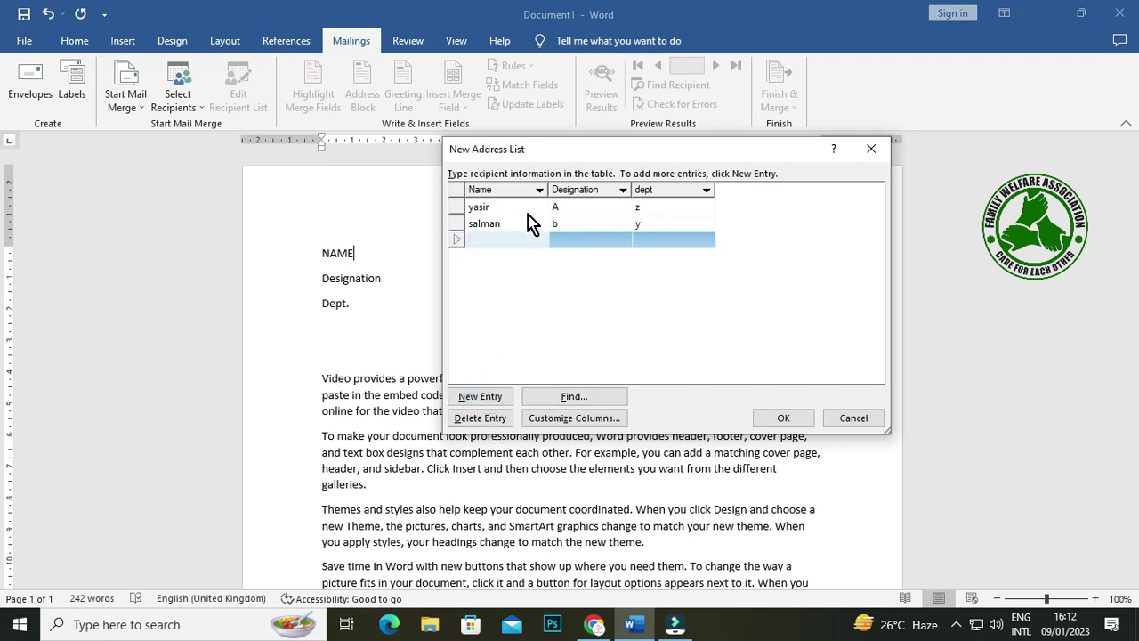
click(771, 415)
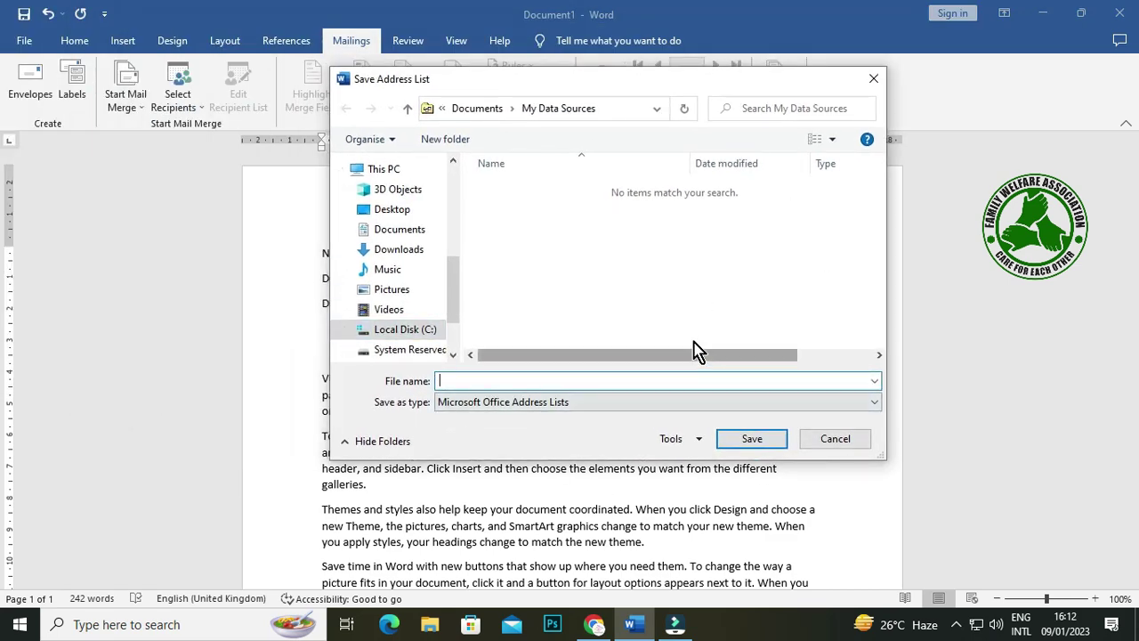
Step: Save the address list file as 'letter list' in Local Disk (F:)
scroll(457, 300, down, 2)
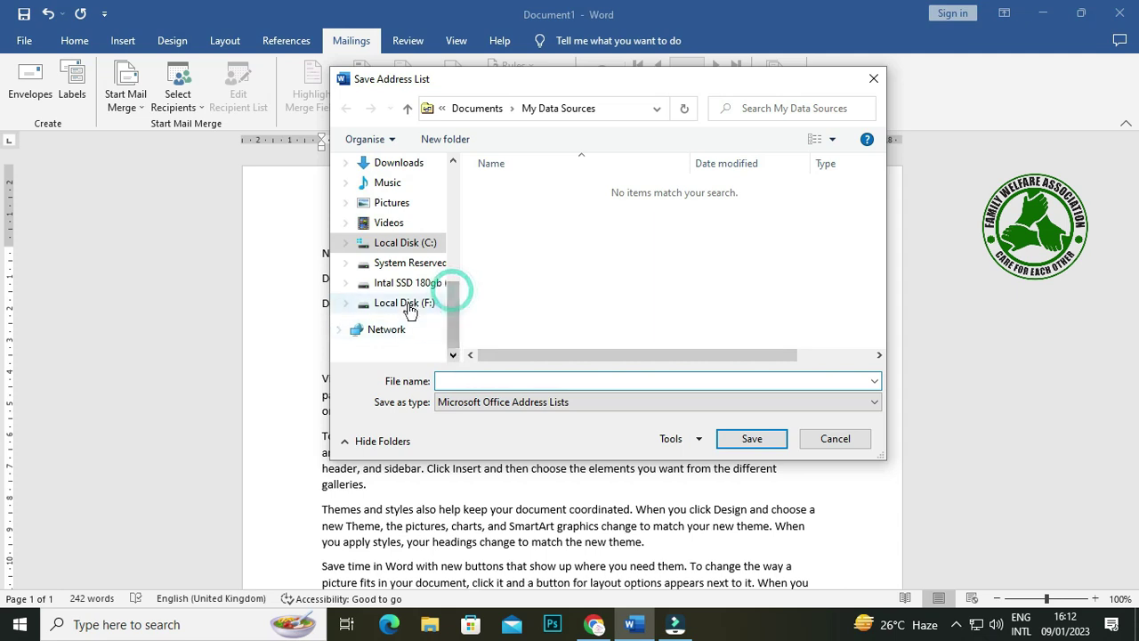
click(405, 303)
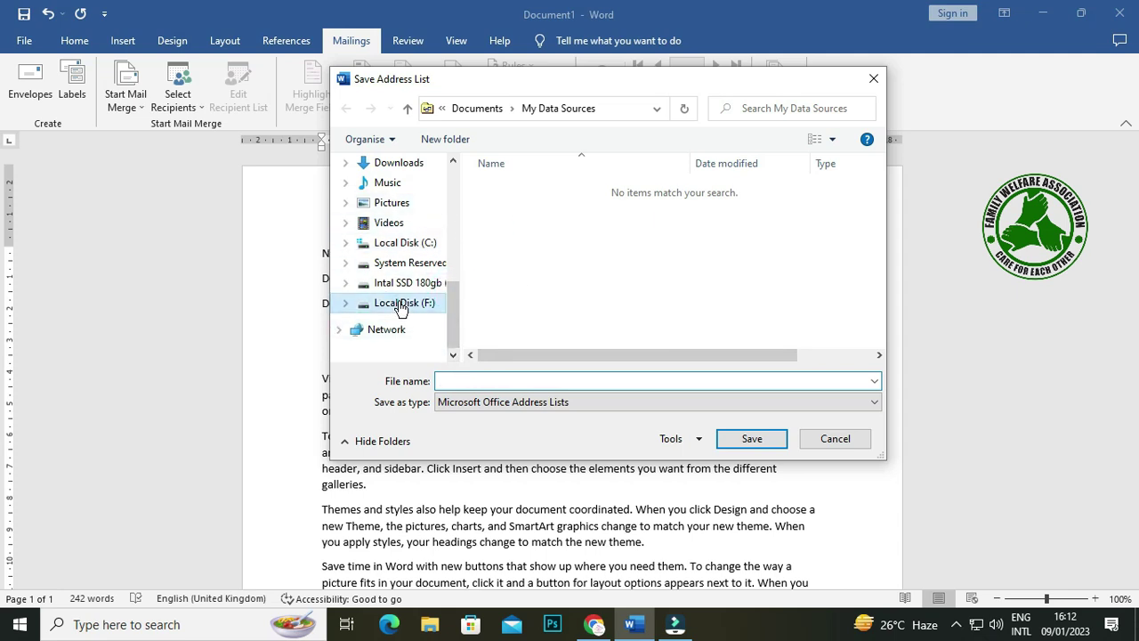
click(461, 380)
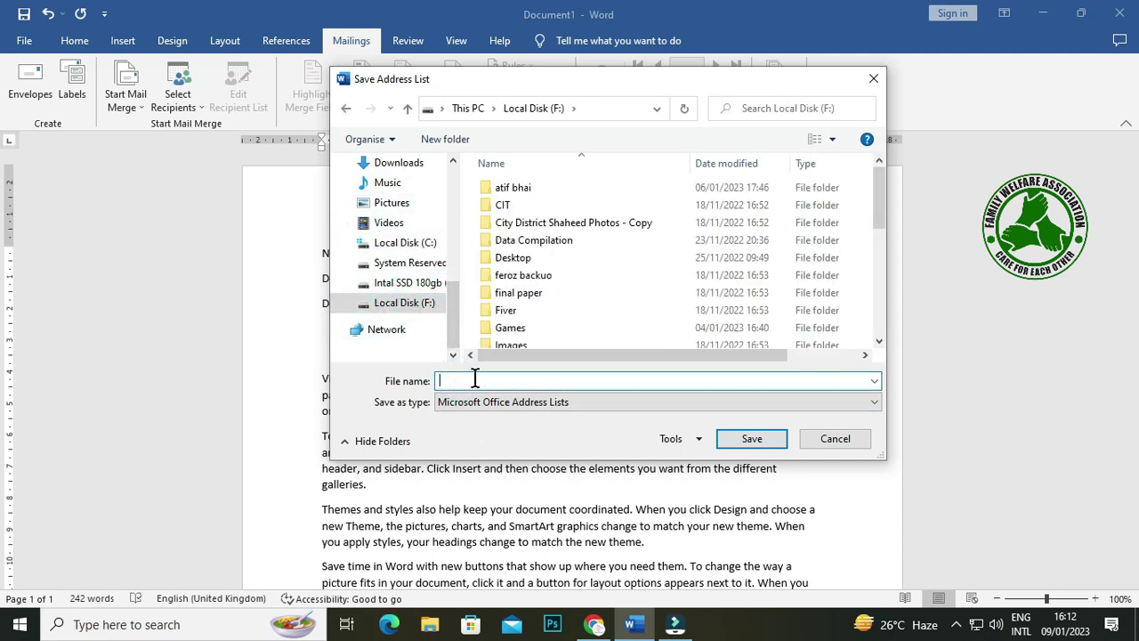
text(letter list)
key(Return)
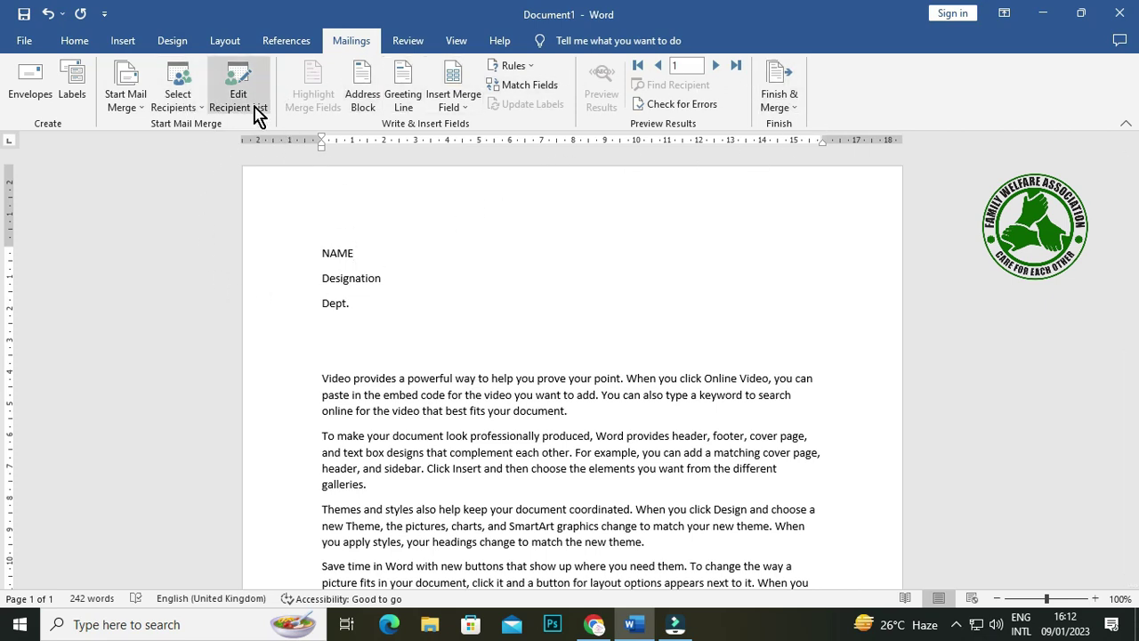
Step: Insert «Name», «Designation» and «dept» after their labels and preview the first recipient's data
click(471, 108)
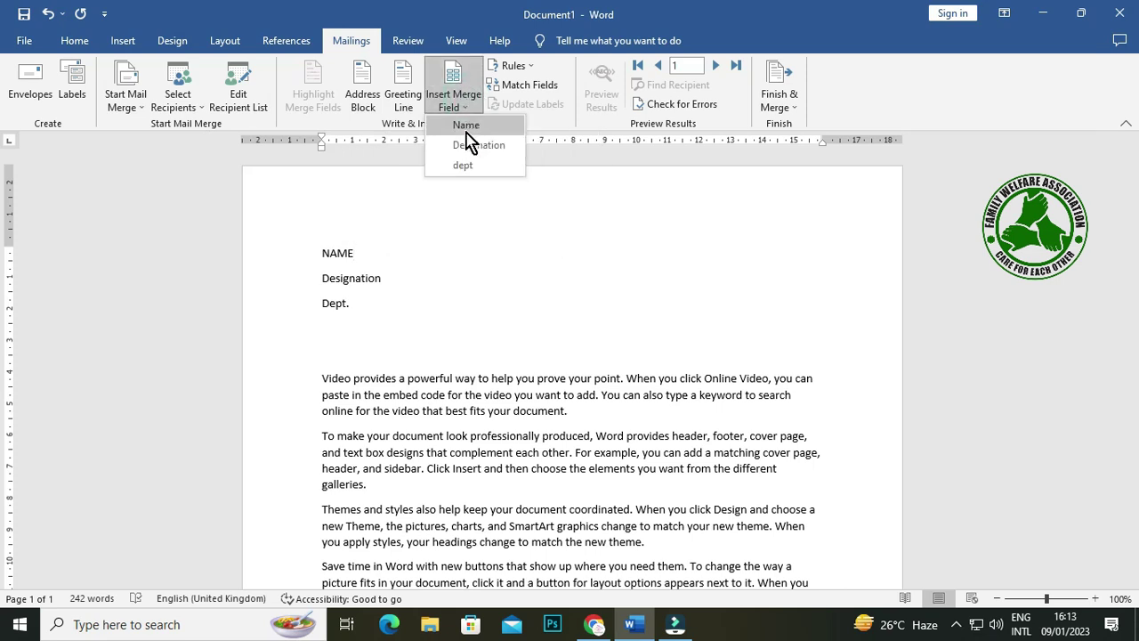
click(370, 251)
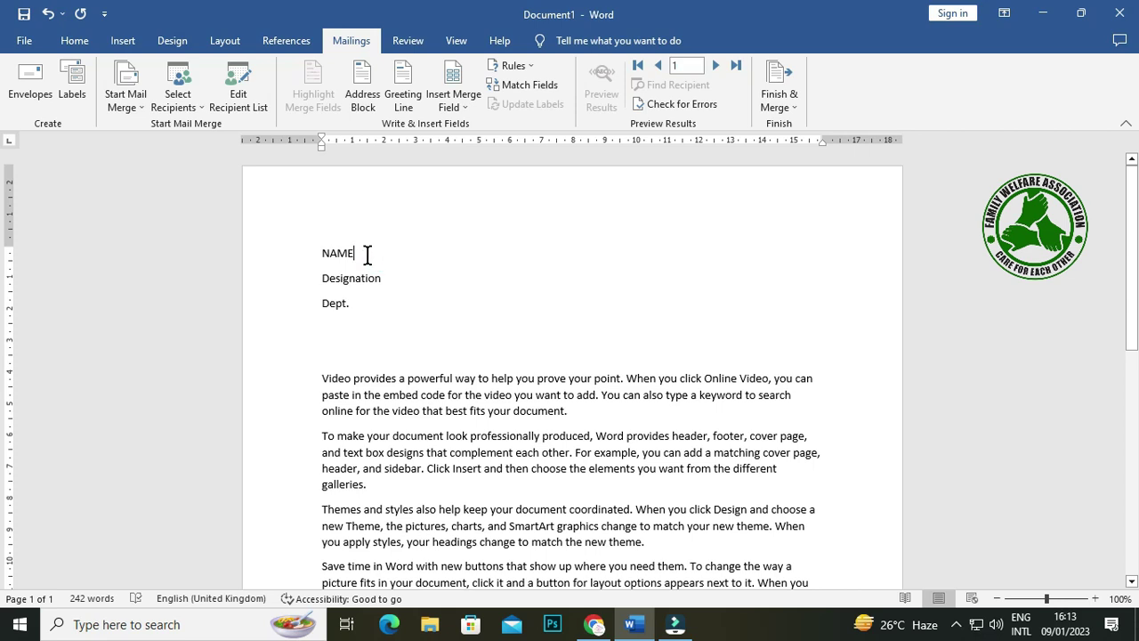
click(451, 102)
click(457, 126)
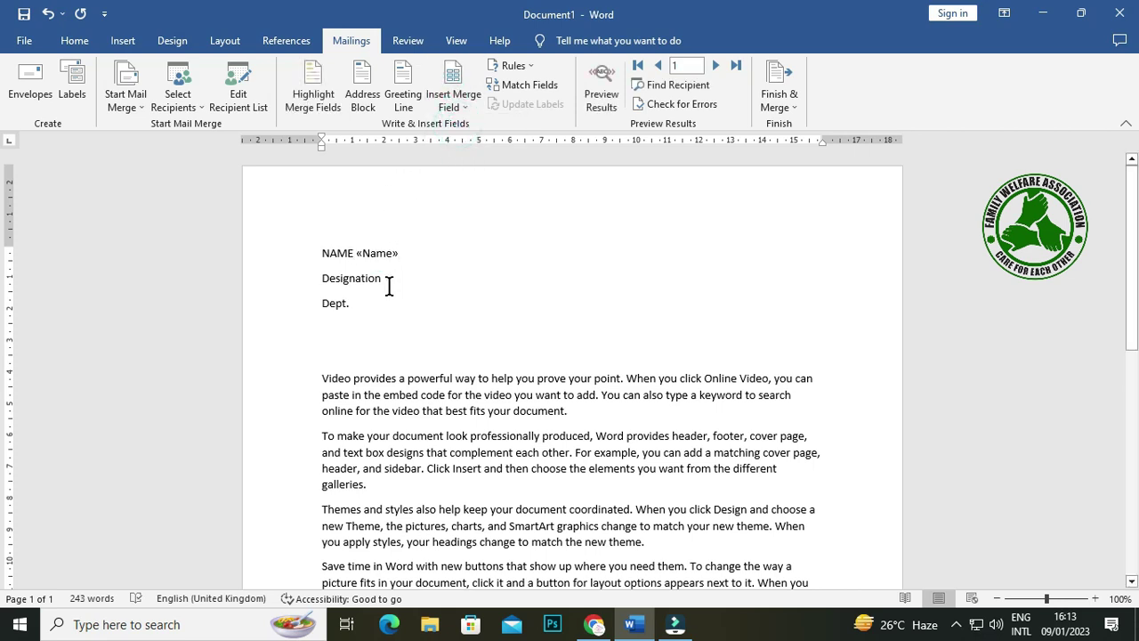
click(452, 101)
click(481, 147)
click(365, 303)
click(453, 98)
click(471, 170)
click(610, 107)
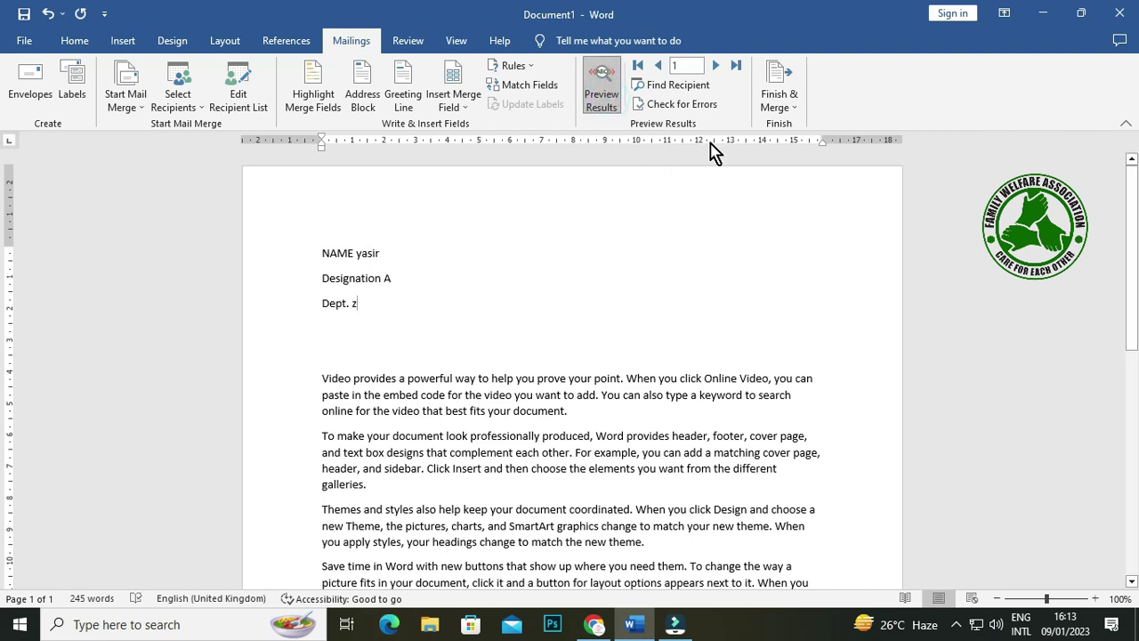
click(715, 65)
scroll(559, 402, down, 7)
scroll(559, 427, up, 7)
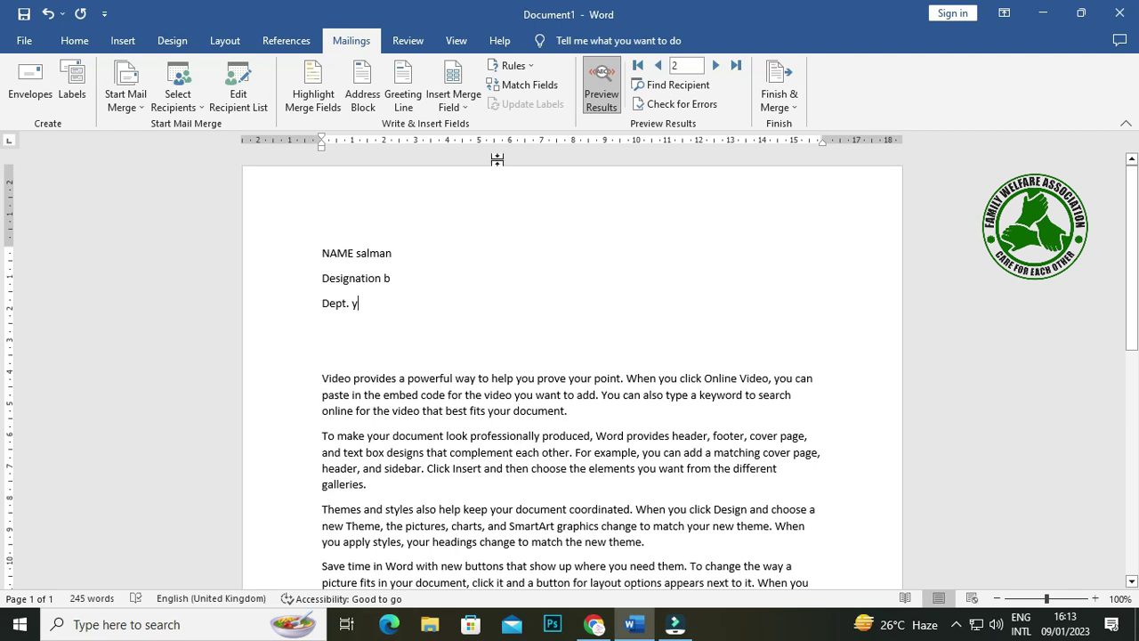
click(601, 93)
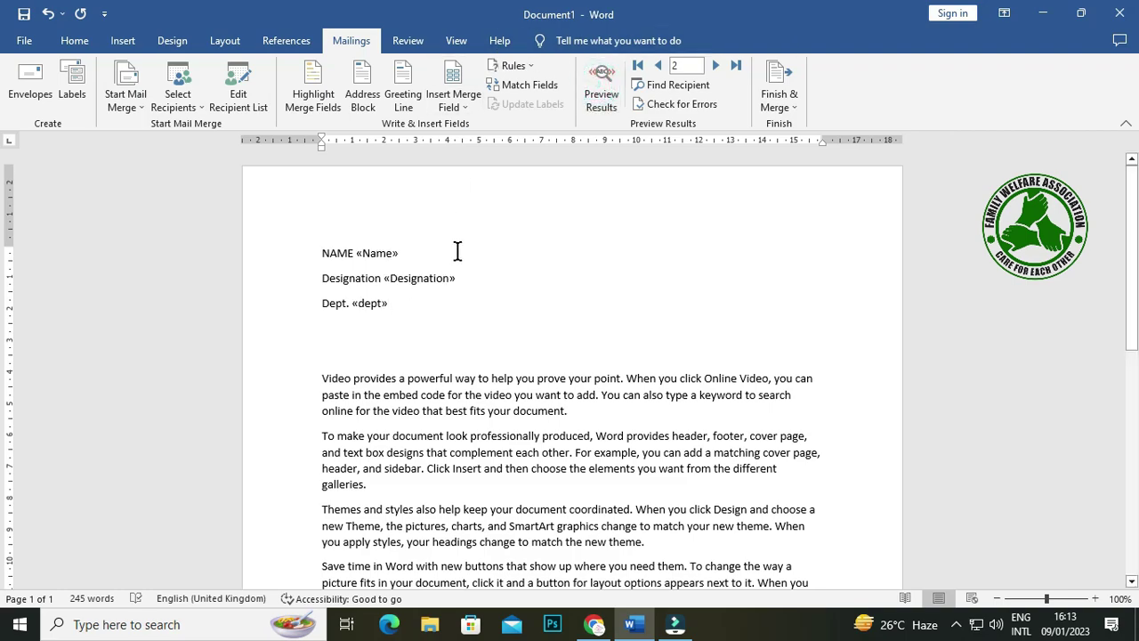
scroll(457, 445, down, 3)
scroll(458, 444, down, 3)
scroll(458, 445, up, 3)
scroll(458, 445, up, 3)
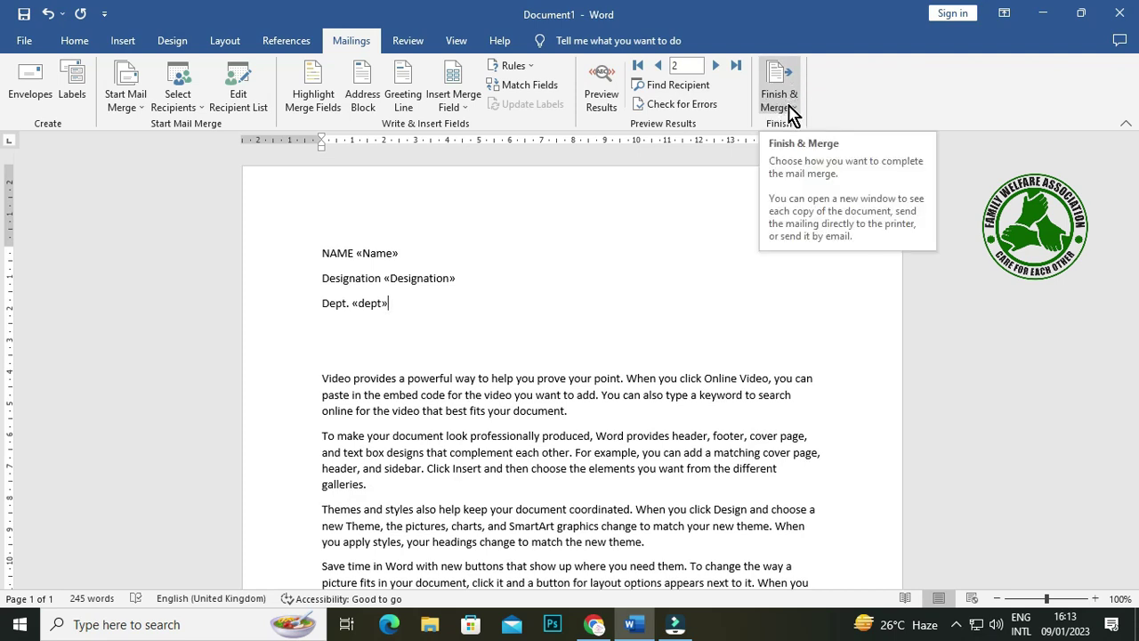
Step: Merge all records into a new editable Letters1 document
click(790, 113)
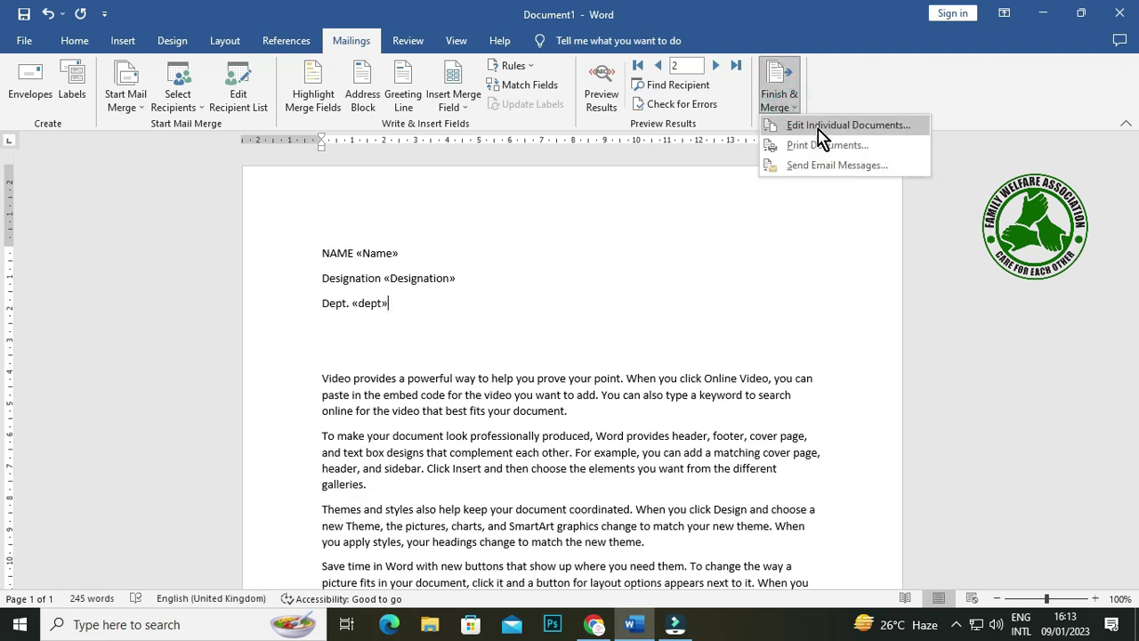
click(870, 128)
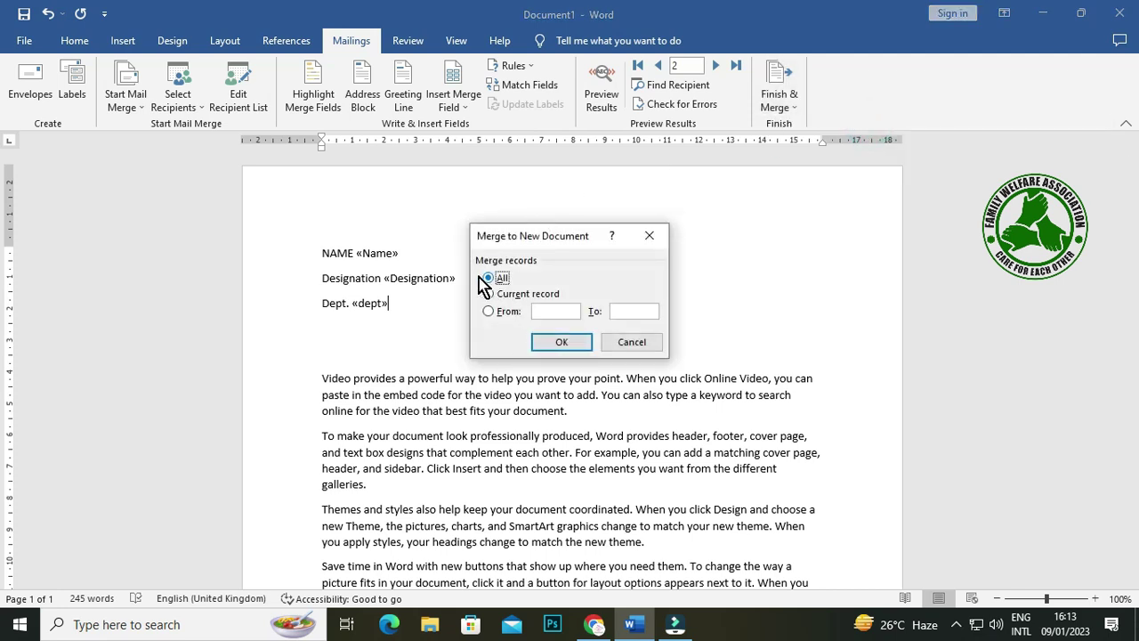
click(564, 343)
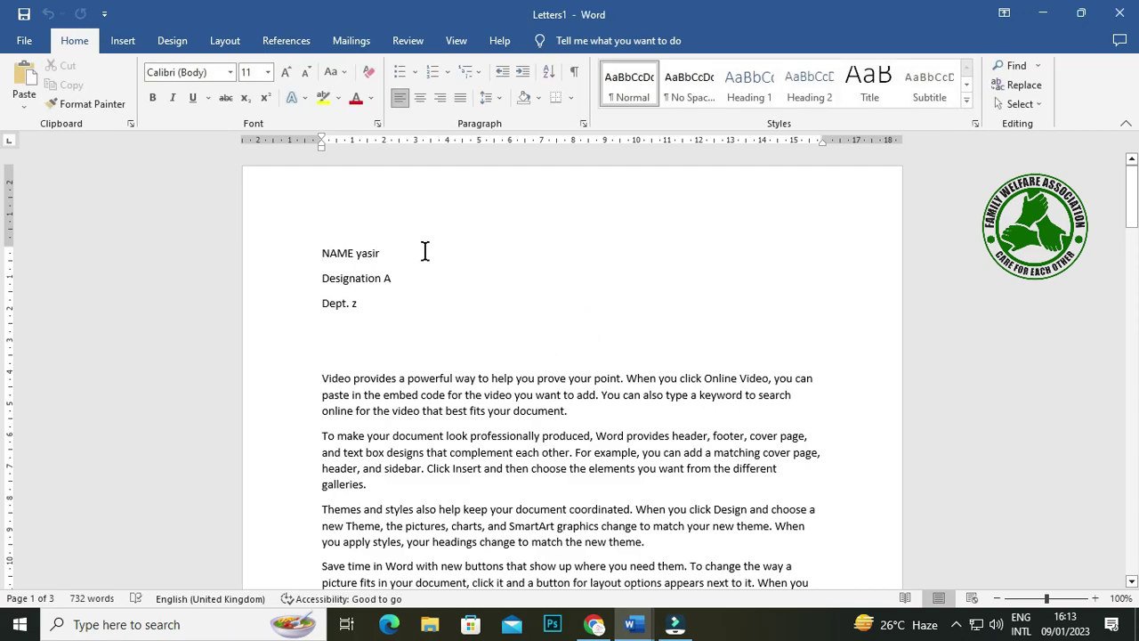
Step: Scroll through each merged letter, then close Letters1 without saving
scroll(406, 307, down, 4)
scroll(409, 303, down, 6)
scroll(408, 303, down, 8)
scroll(411, 302, down, 1)
scroll(427, 338, up, 2)
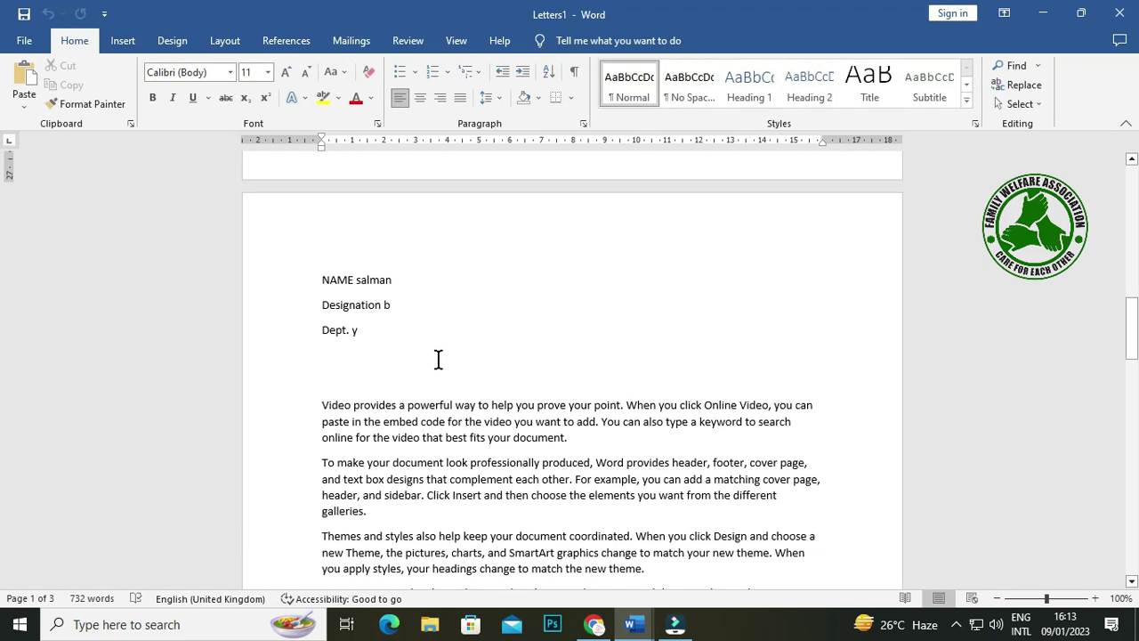
scroll(538, 349, down, 5)
scroll(578, 392, up, 6)
scroll(579, 387, down, 10)
scroll(574, 356, up, 4)
scroll(570, 351, down, 1)
scroll(572, 326, up, 5)
scroll(516, 330, down, 4)
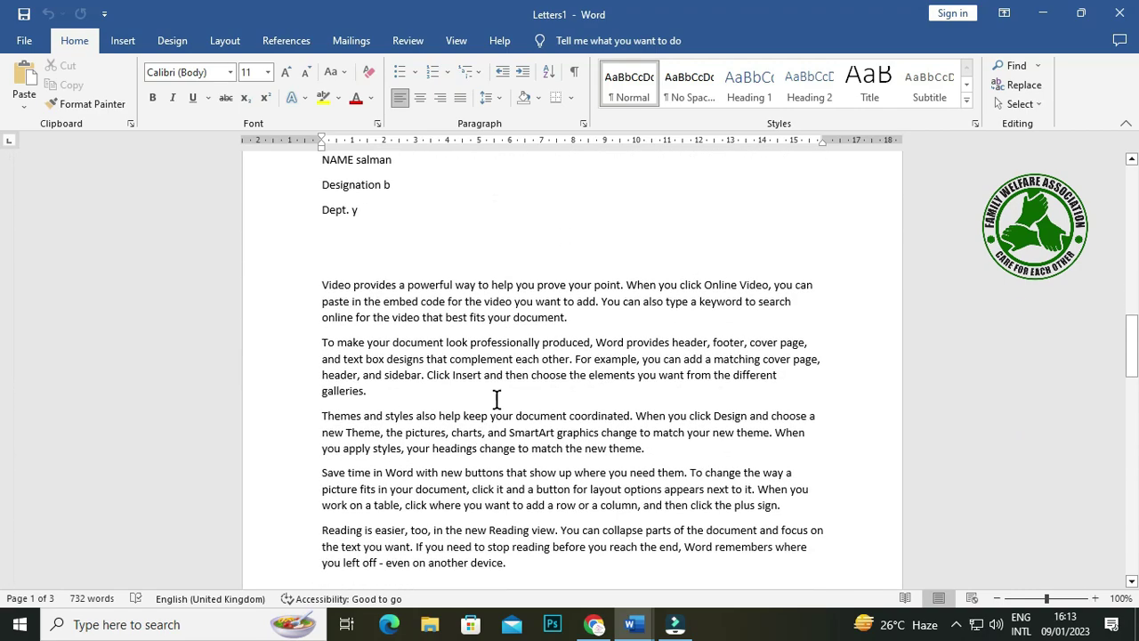
scroll(476, 437, up, 5)
scroll(472, 434, up, 9)
scroll(465, 433, up, 7)
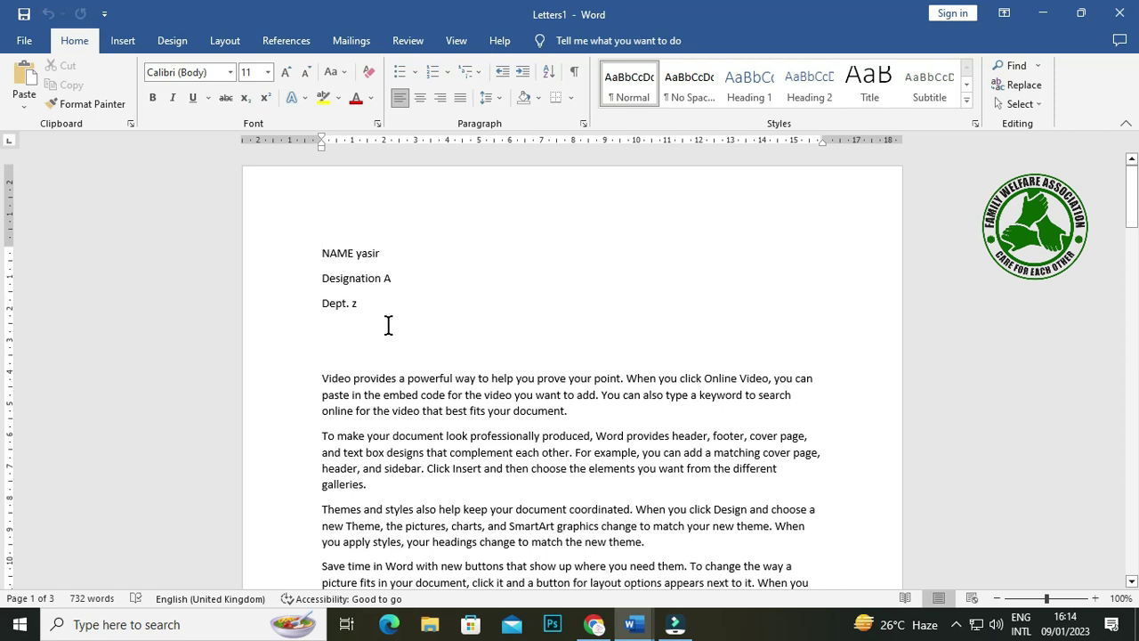
click(1119, 13)
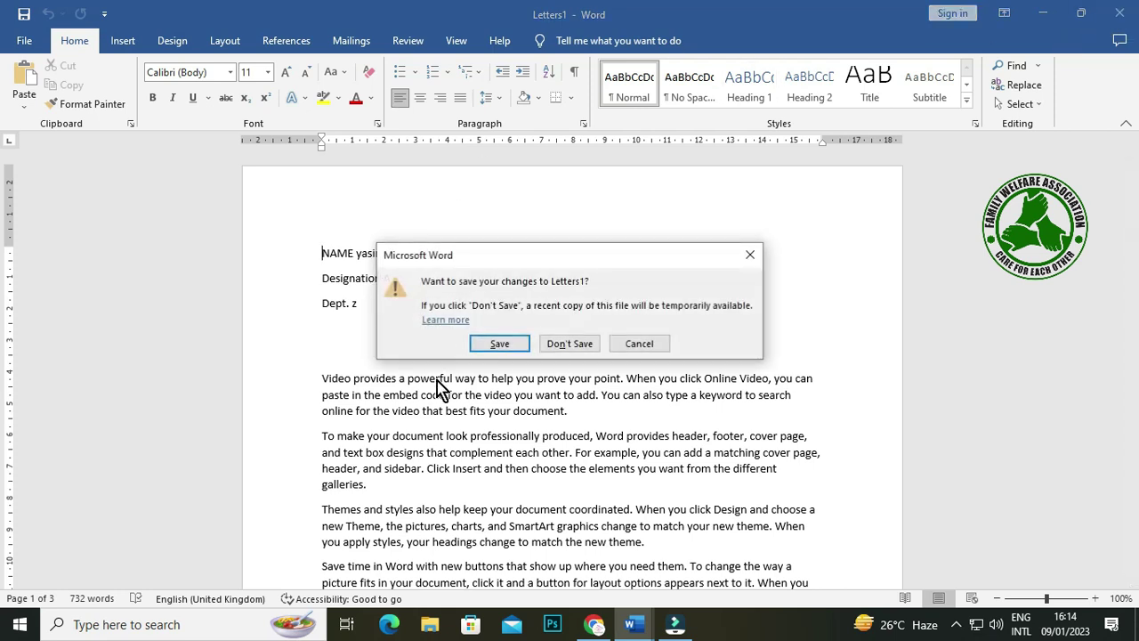
click(566, 345)
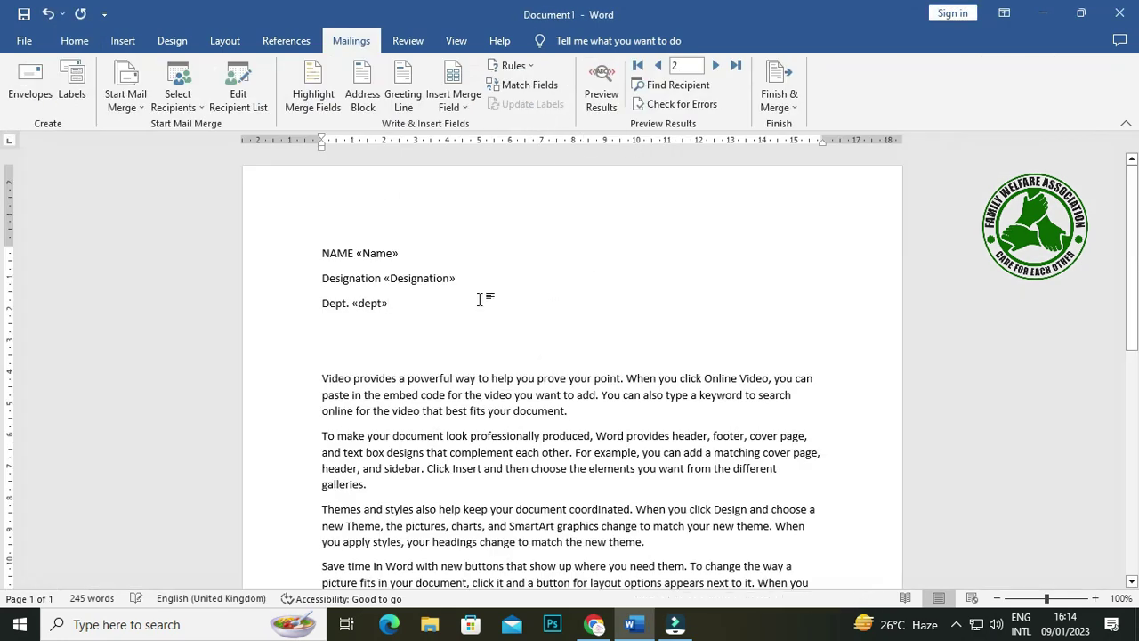
Step: Toggle the merge preview on and off, then delete the NAME, Designation and Dept. lines
click(610, 103)
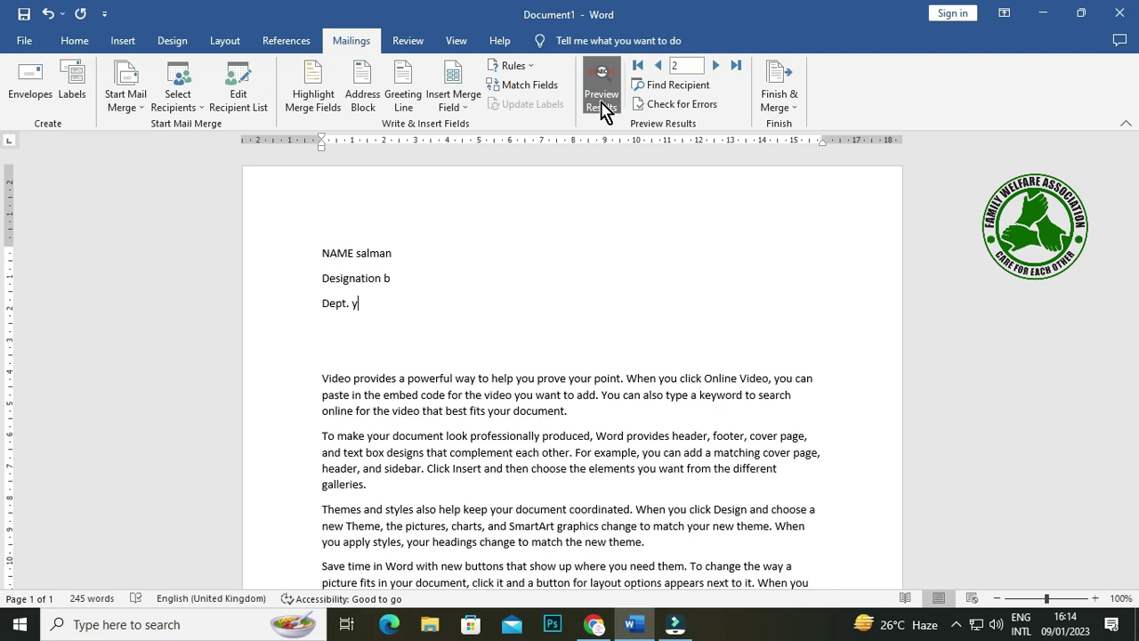
click(602, 109)
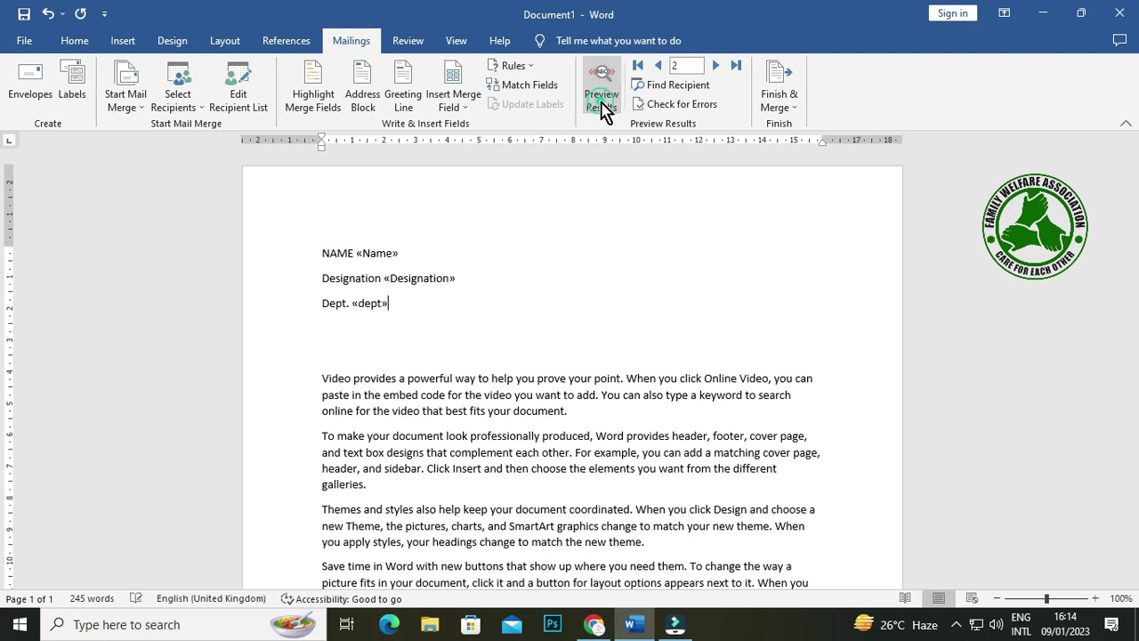
click(777, 100)
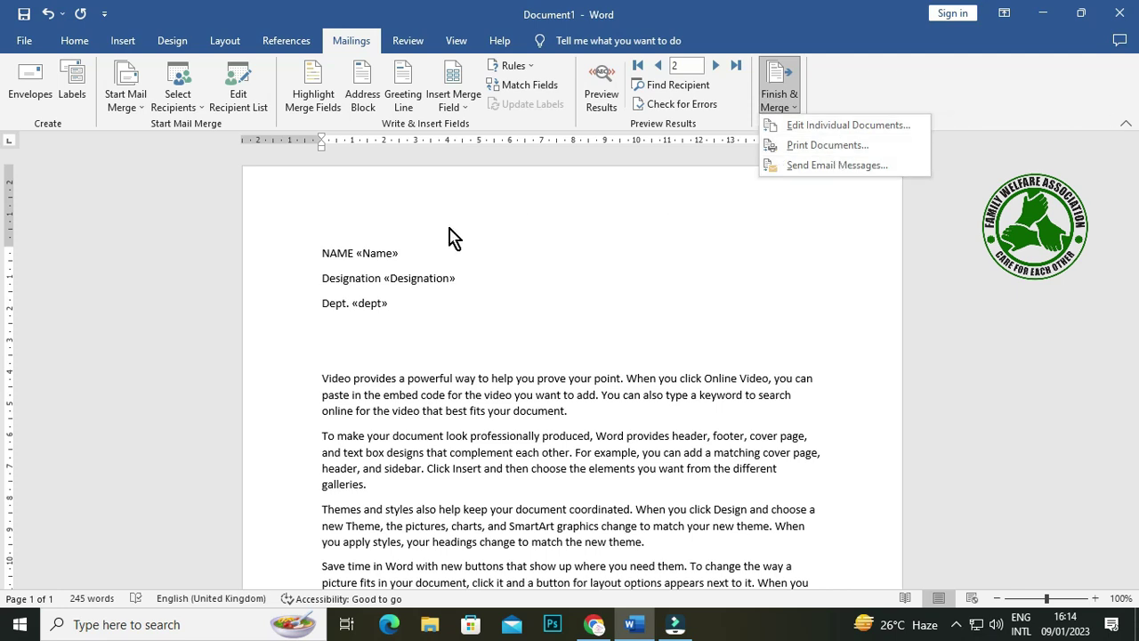
click(488, 302)
drag(428, 318, 264, 201)
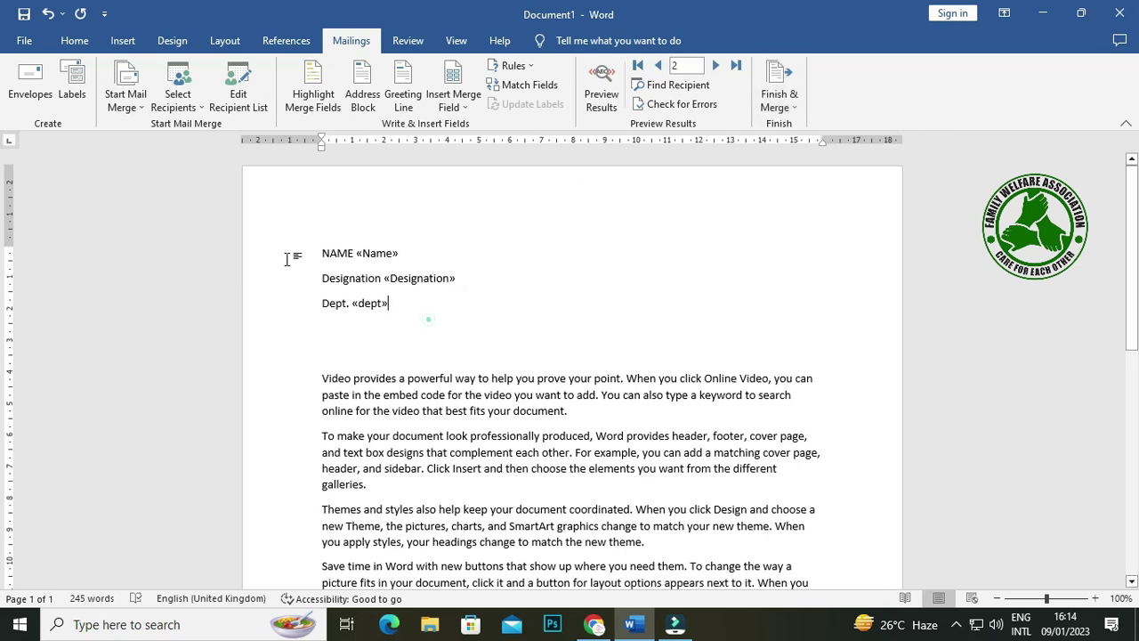
key(Delete)
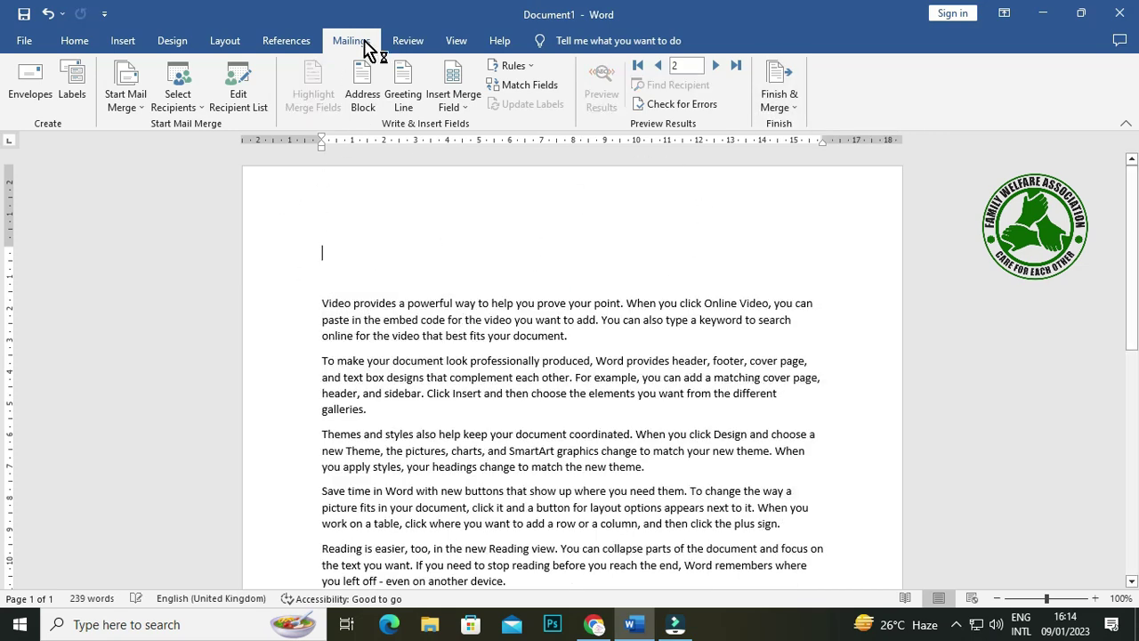
click(407, 40)
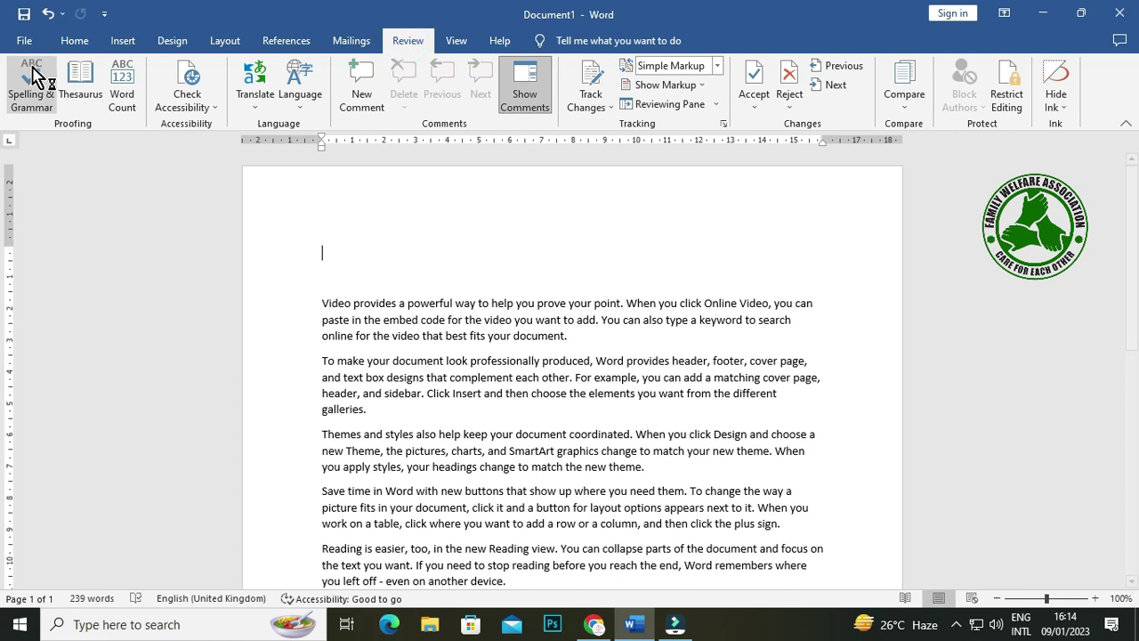
Step: Misspell words in the sample text as vido, yu, keyrd, onine, matchi, eleents and diferent
click(511, 320)
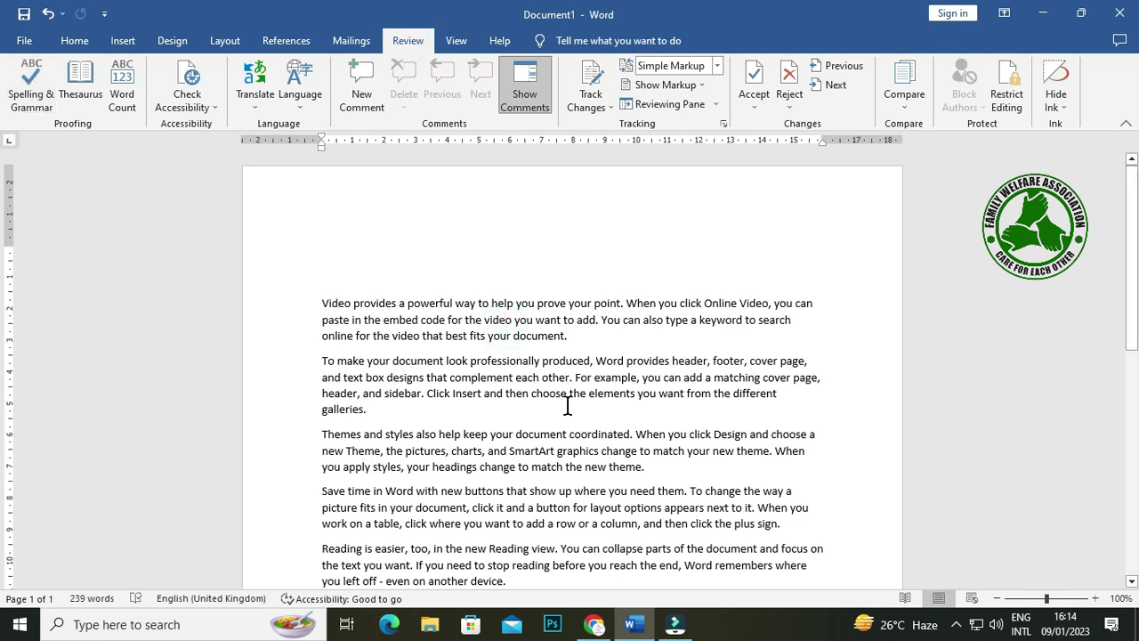
key(BackSpace)
key(BackSpace)
text(o)
click(725, 322)
key(BackSpace)
key(BackSpace)
key(BackSpace)
click(783, 304)
key(BackSpace)
click(760, 379)
key(BackSpace)
key(BackSpace)
click(750, 393)
key(BackSpace)
click(609, 398)
key(BackSpace)
Step: View the spelling suggestions for vido and dismiss them without correcting
right_click(504, 336)
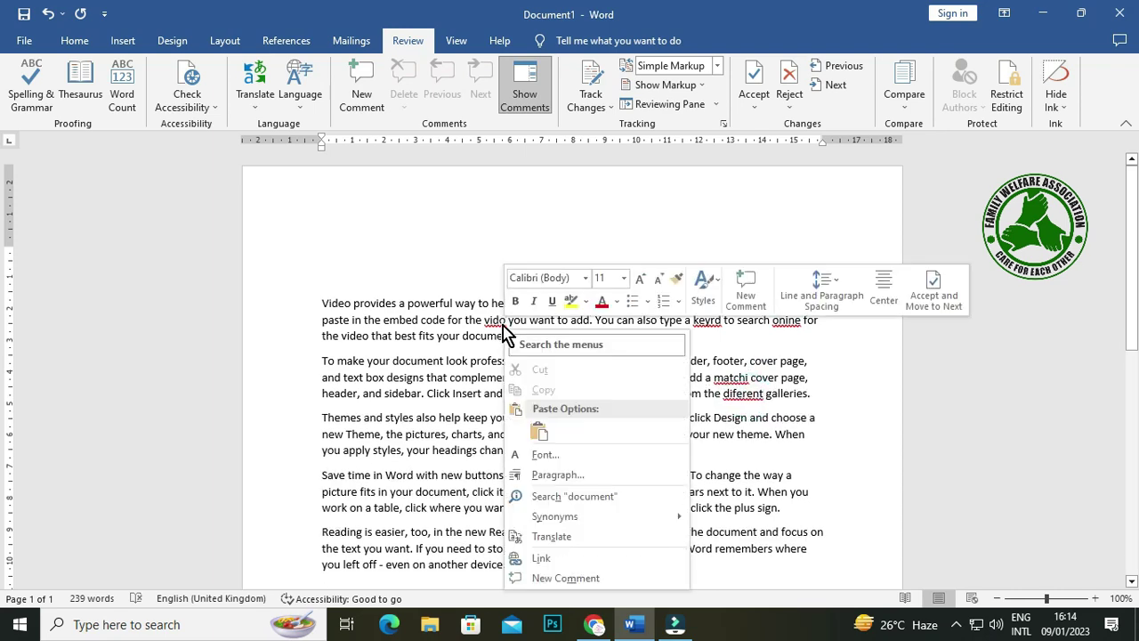
click(496, 319)
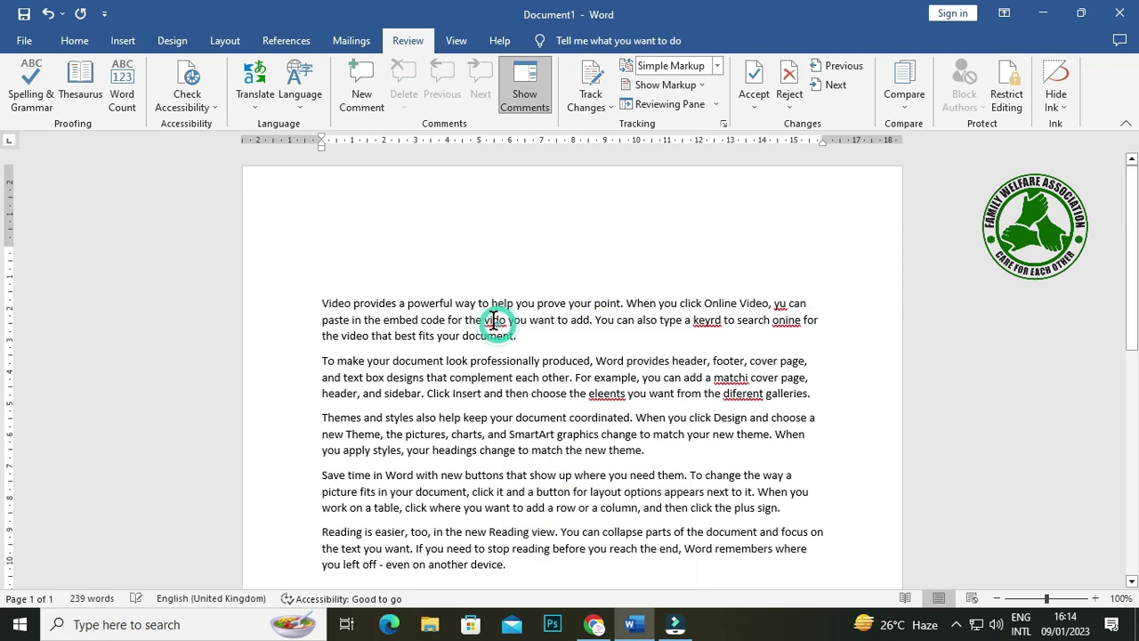
right_click(495, 319)
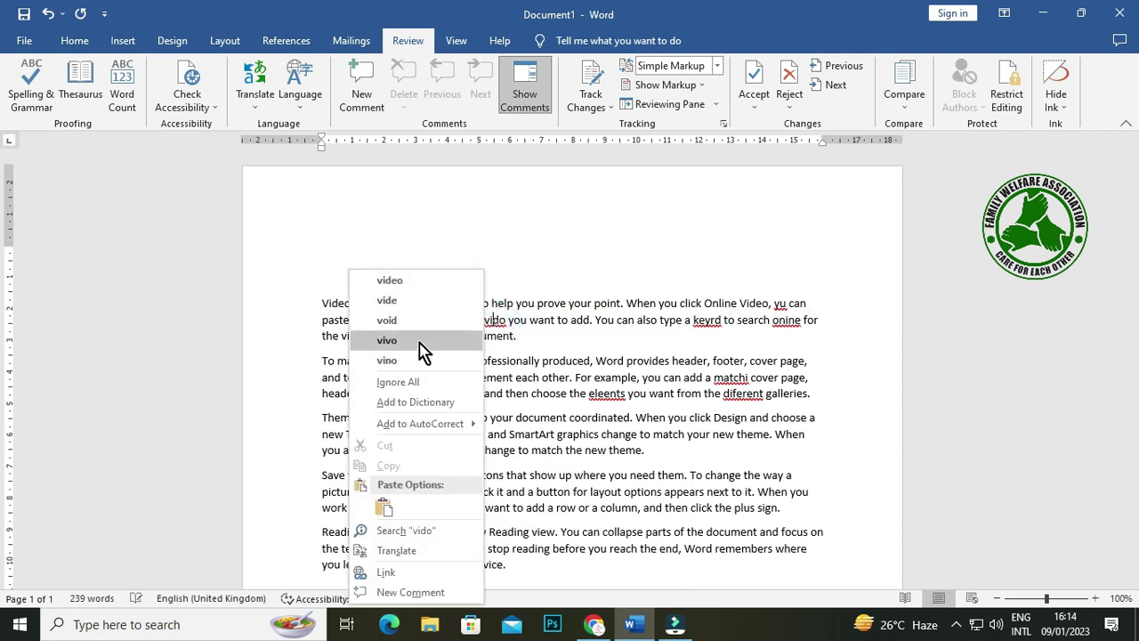
click(587, 325)
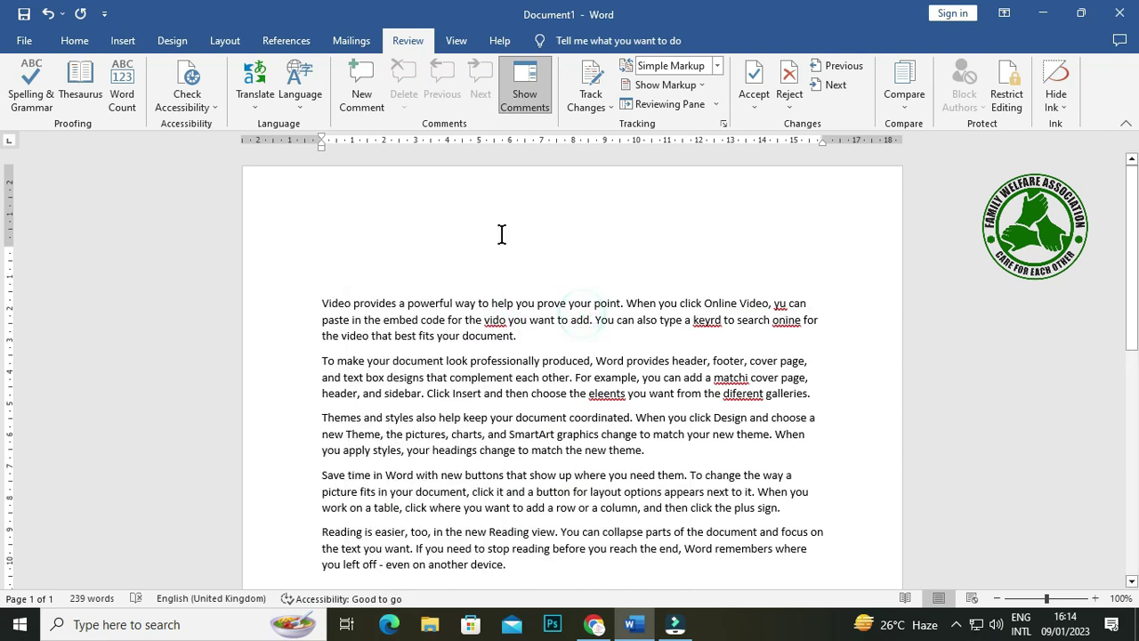
Step: Spell-check the document: change vido, yu and onine to video, you and online, ignoring keyrd
click(34, 93)
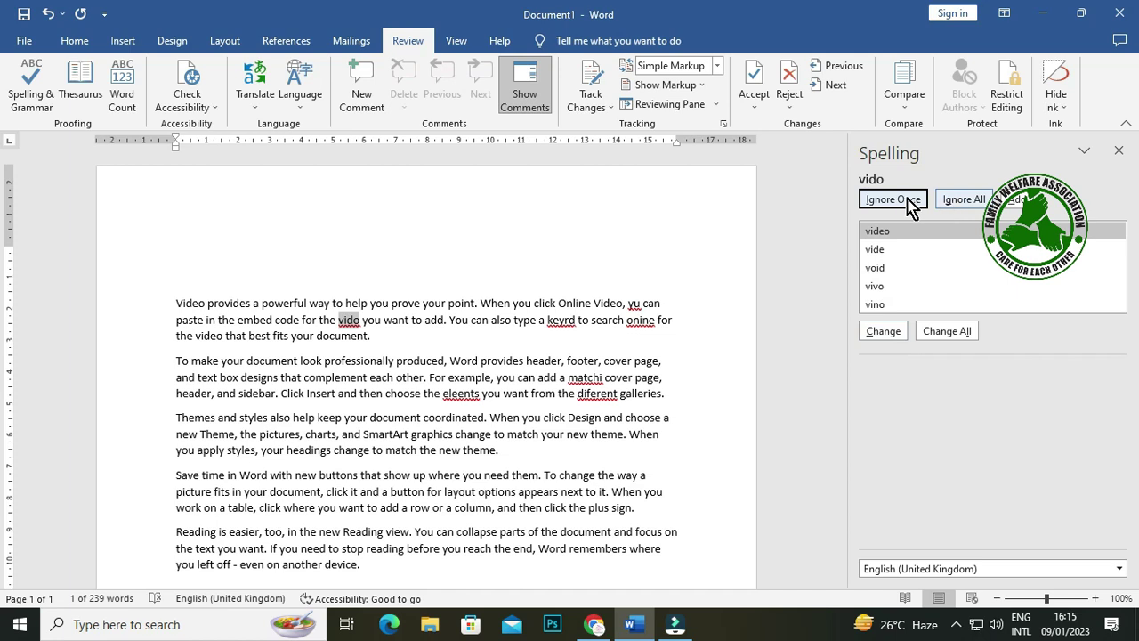
click(886, 336)
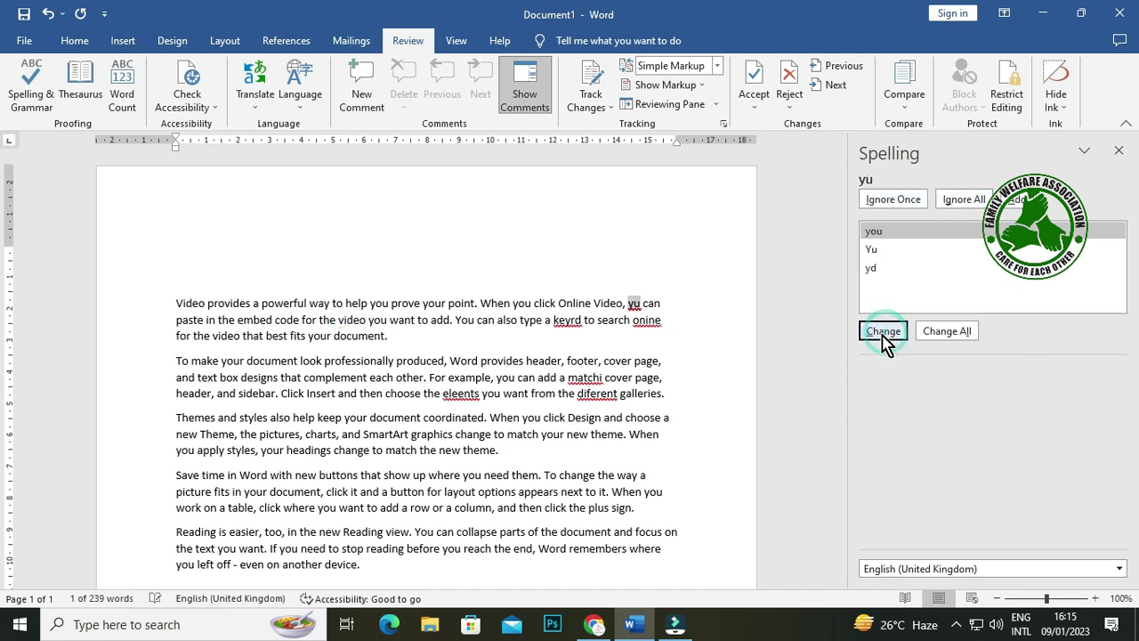
click(883, 331)
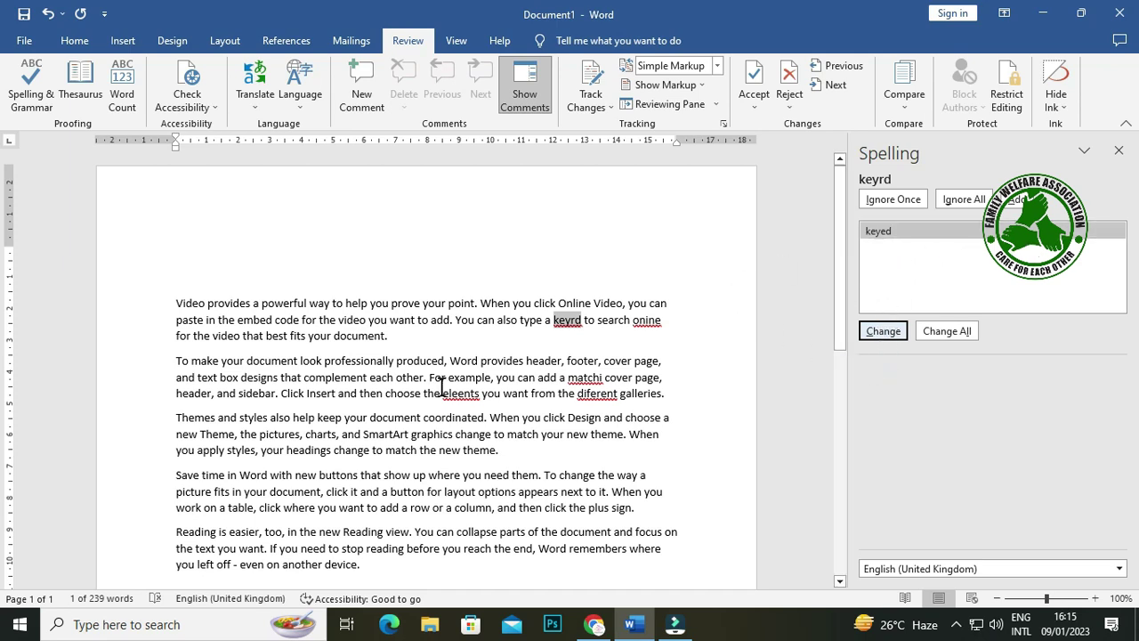
click(901, 201)
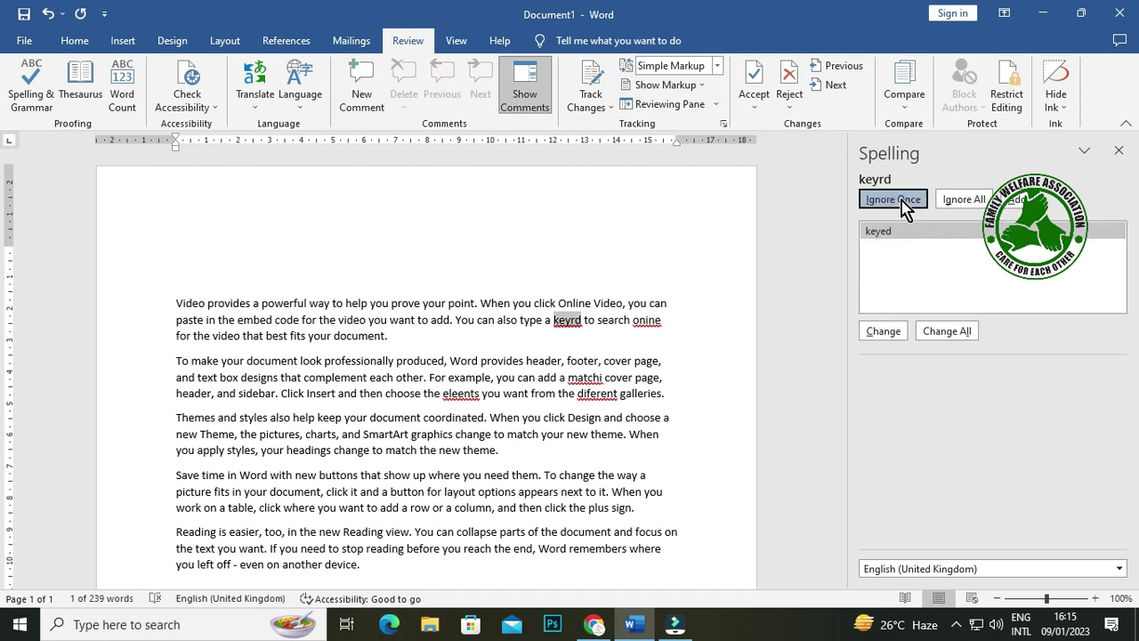
click(881, 335)
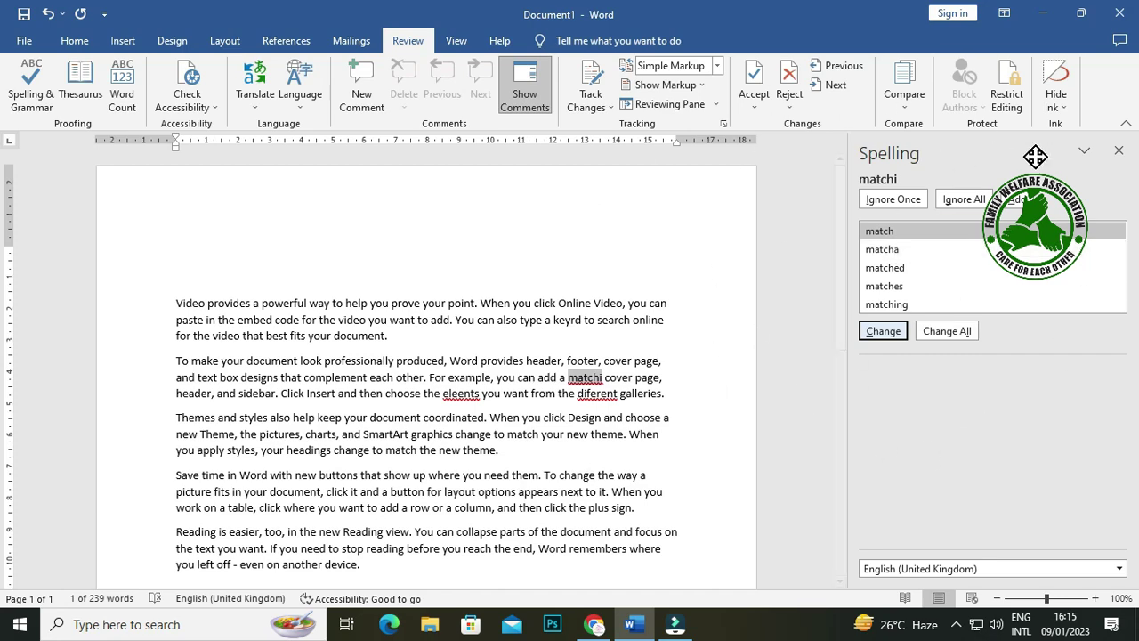
click(1119, 151)
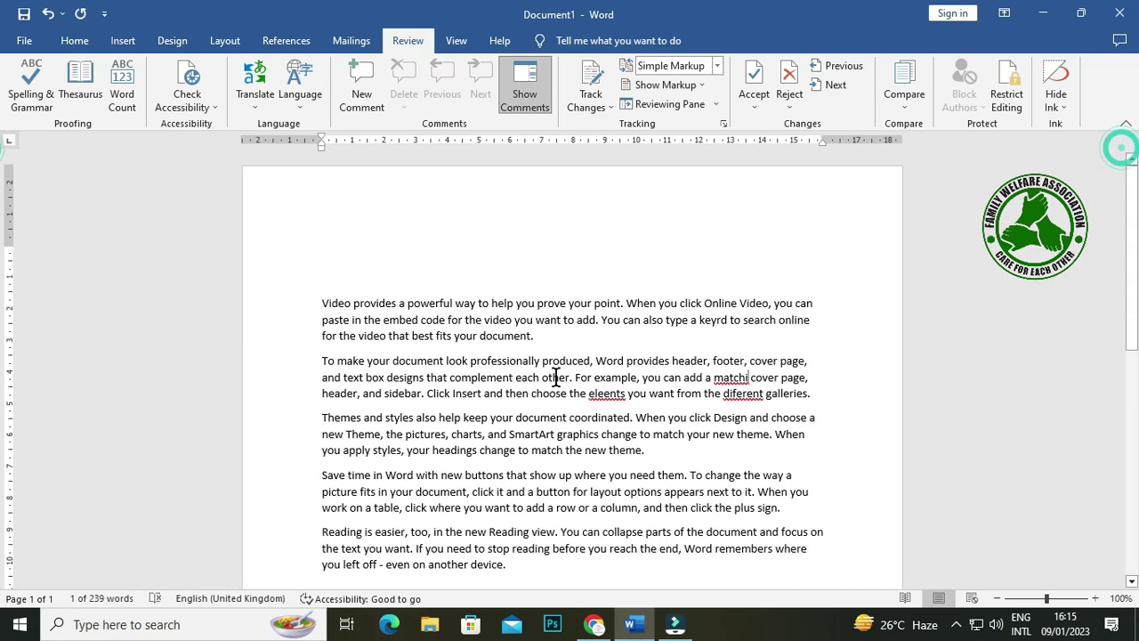
Step: Enforce a password-protected No changes (read only) editing restriction on the document
click(720, 418)
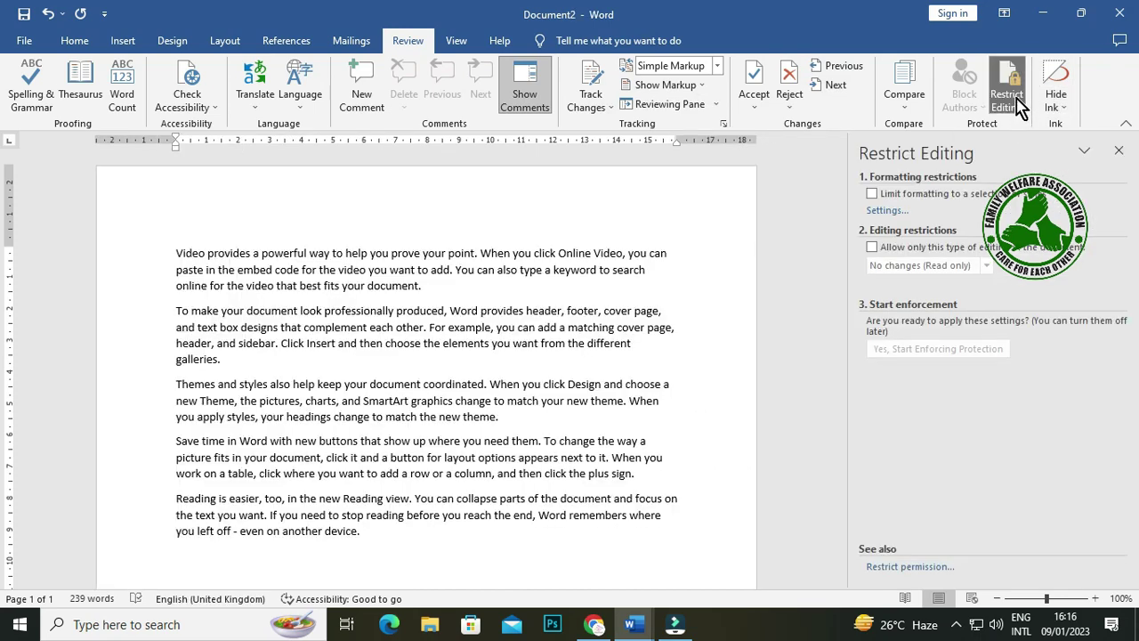
click(903, 249)
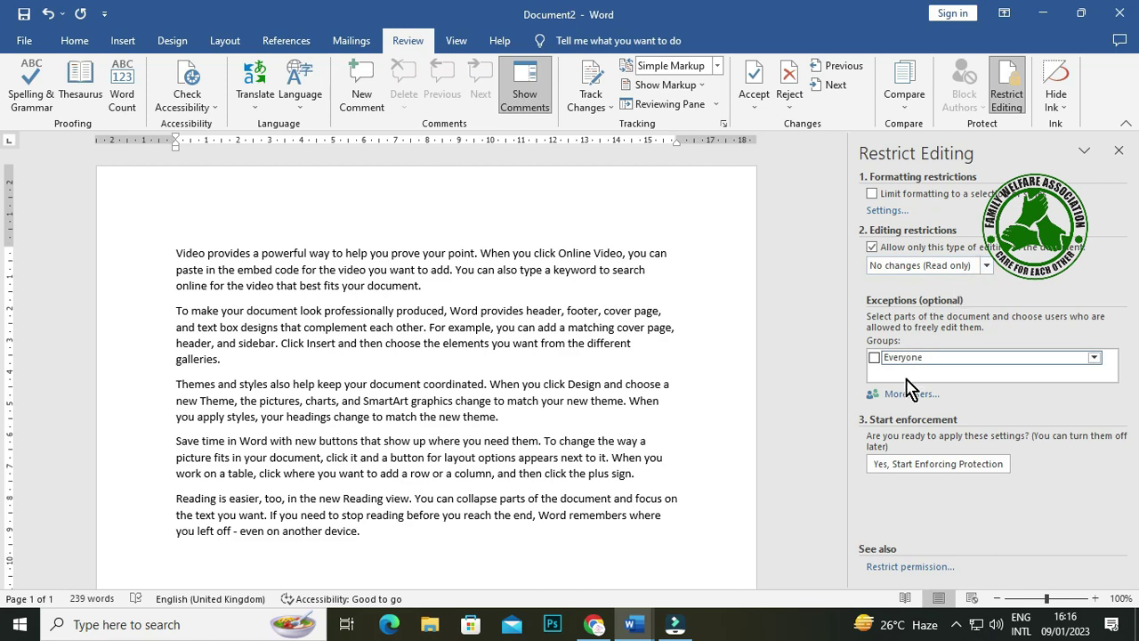
click(963, 474)
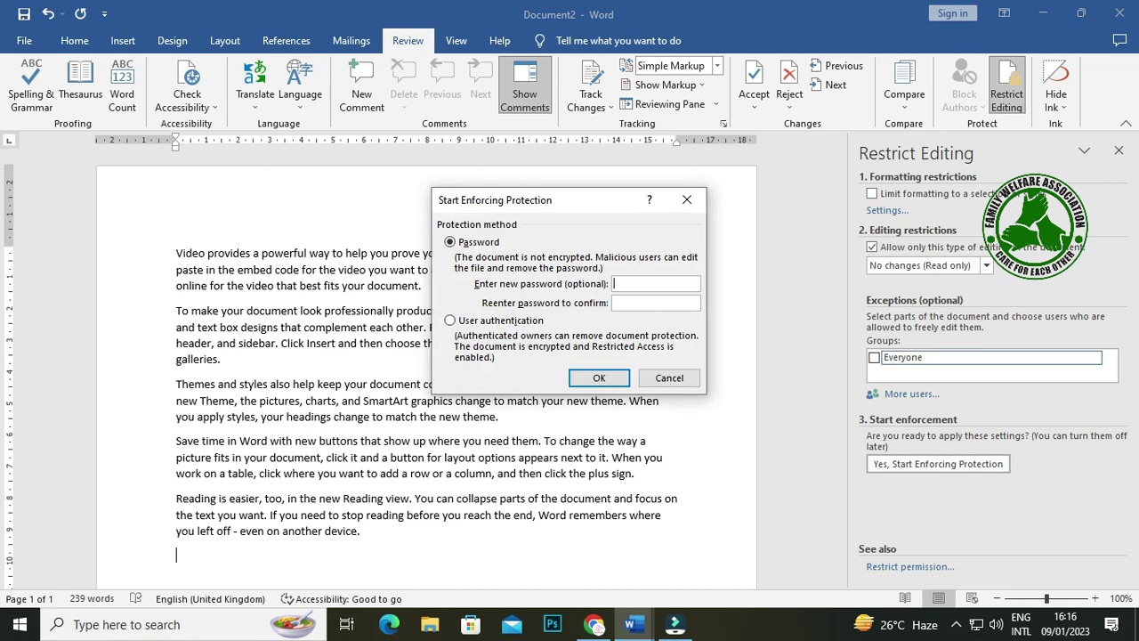
text(1)
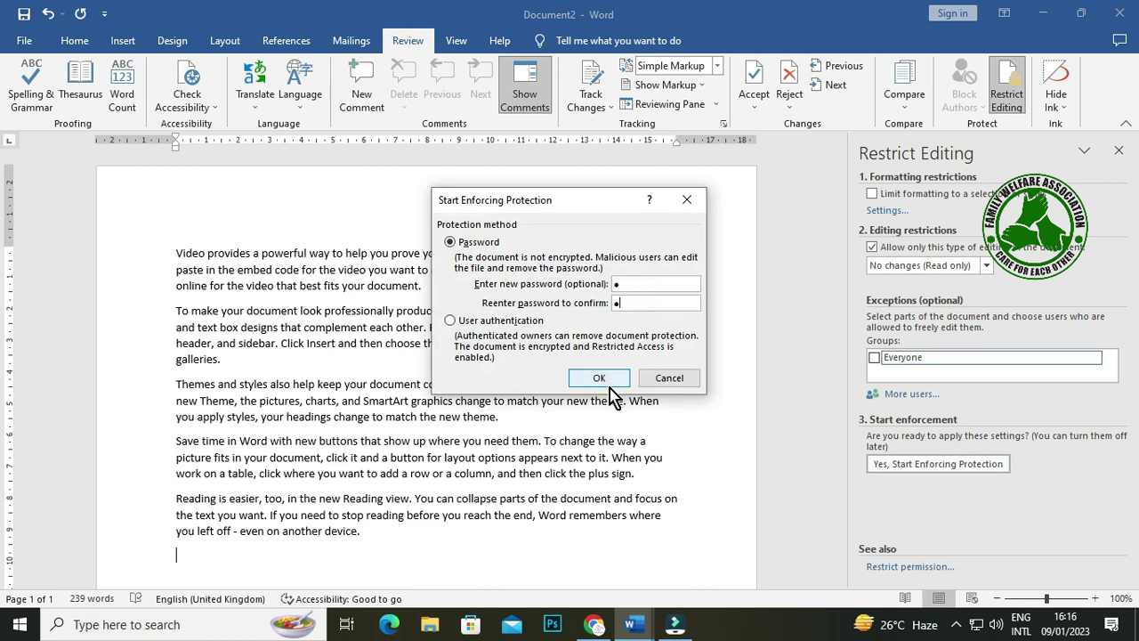
click(598, 377)
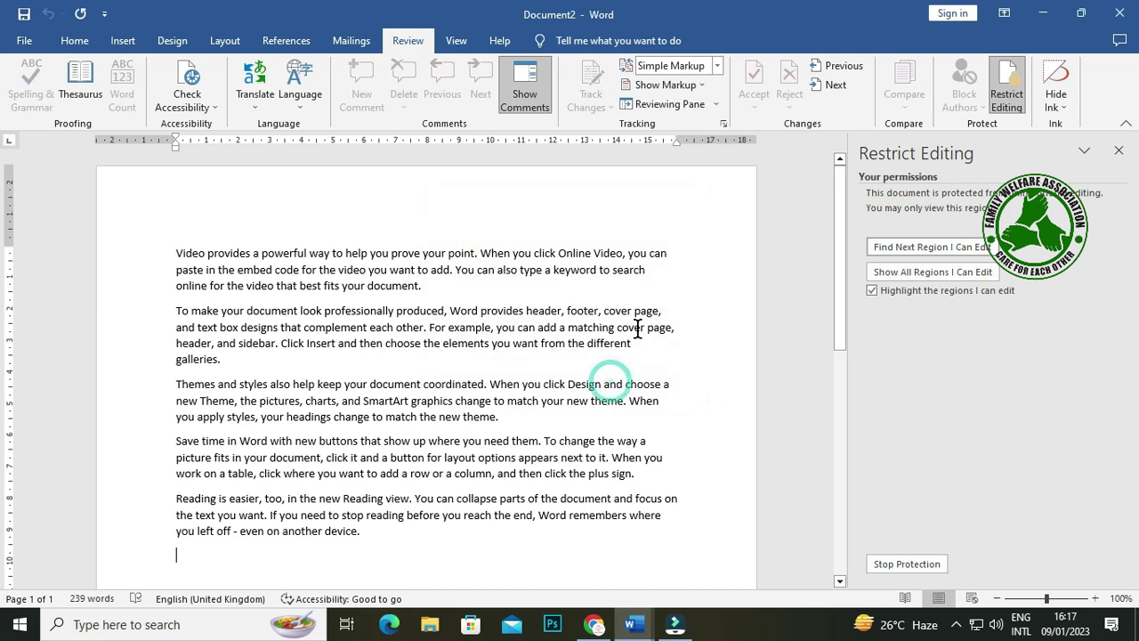
Step: Try editing text in several paragraphs to confirm the document is locked
click(476, 352)
click(235, 318)
click(306, 286)
click(394, 286)
click(389, 469)
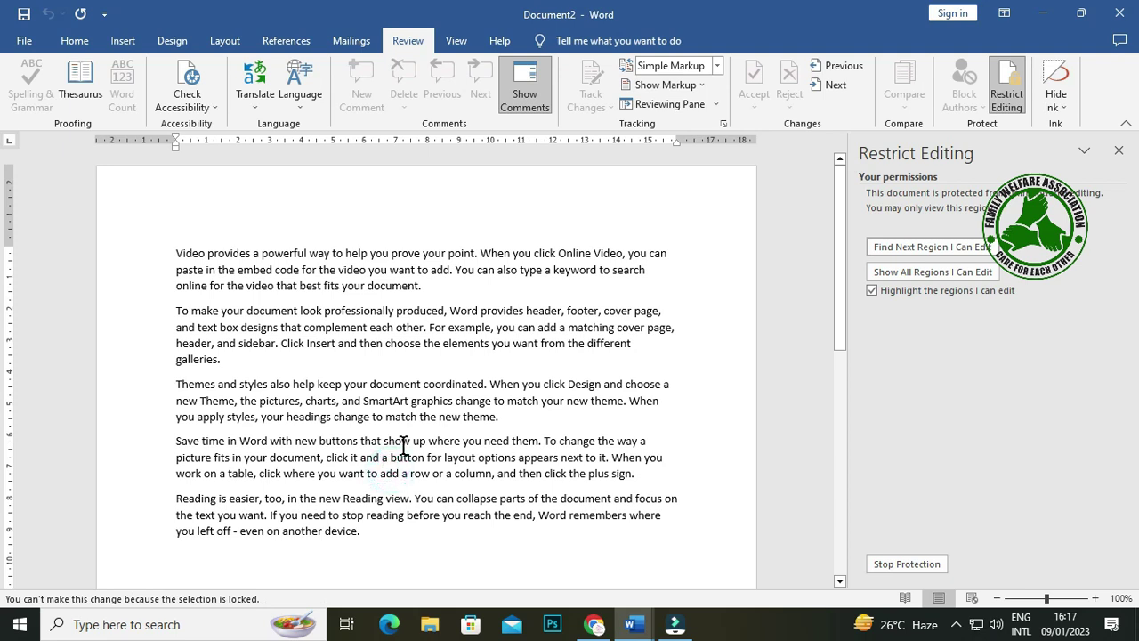
Step: Stop protection with the password, type the test line 'fdhgfhdfh', and open the editing-type list
click(905, 566)
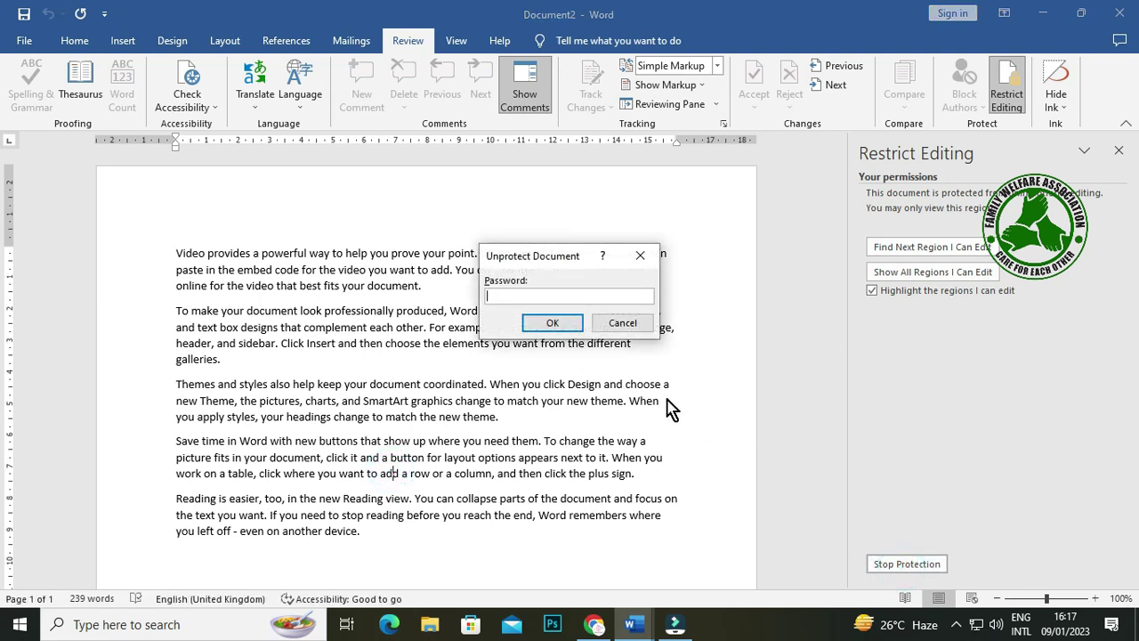
key(Return)
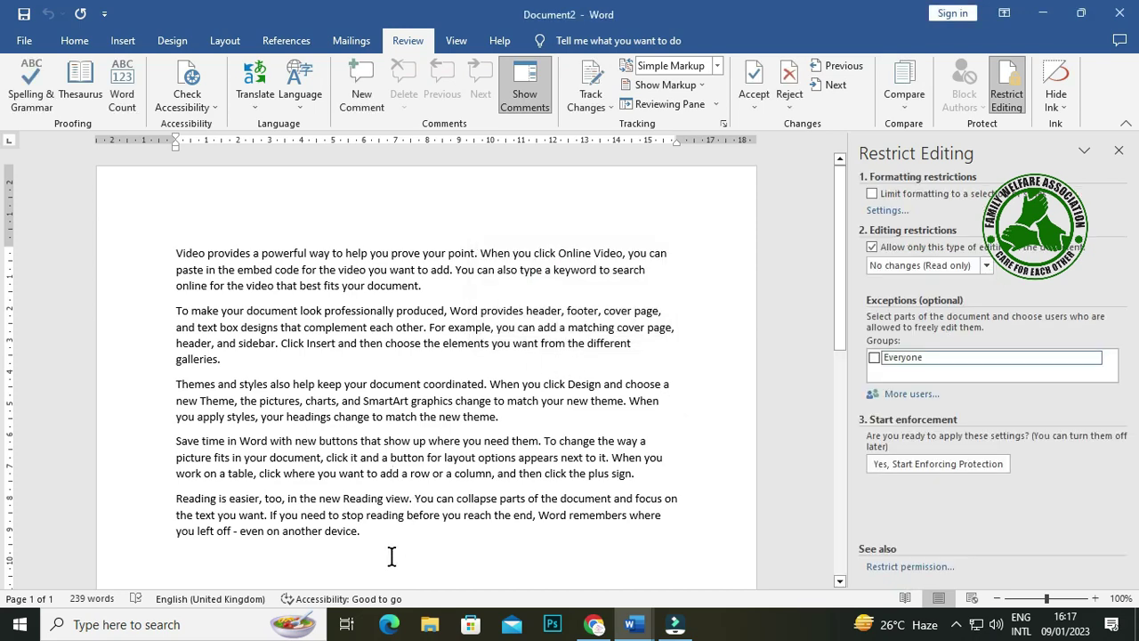
text(fdhgfhdfh)
click(961, 265)
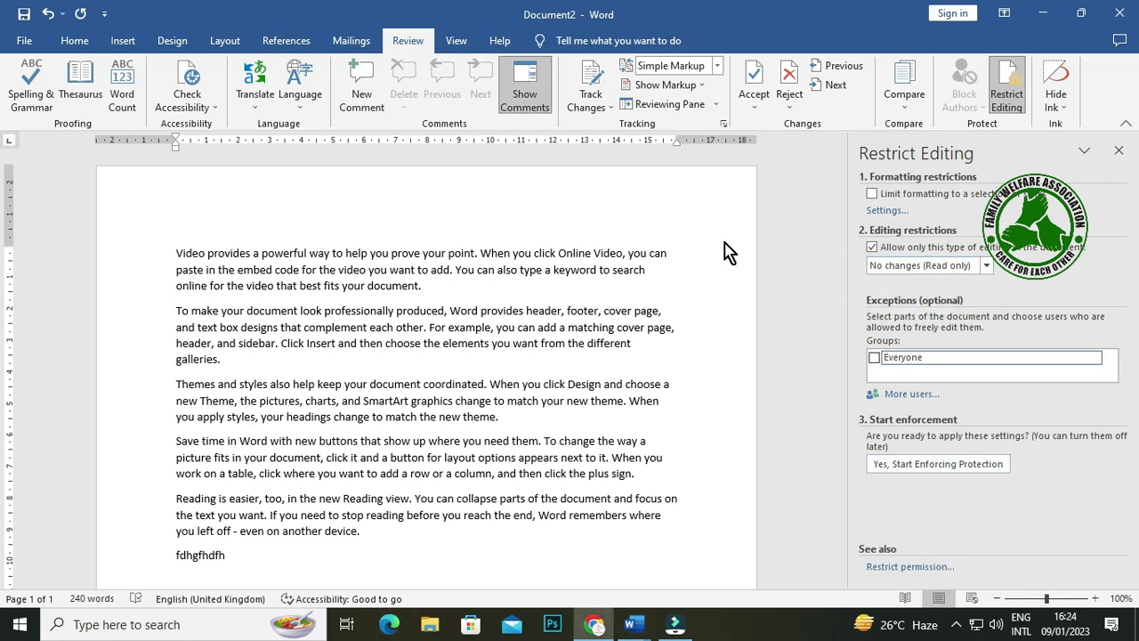
click(986, 266)
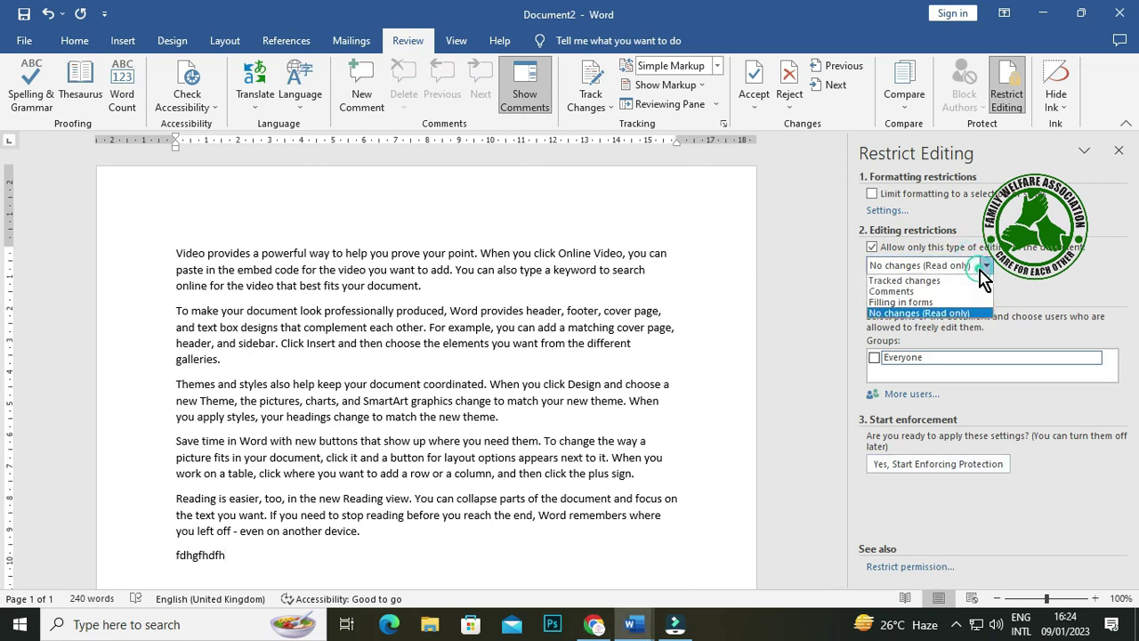
Step: Switch the restriction to Tracked changes and enforce it with a password
key(Escape)
click(913, 279)
click(894, 349)
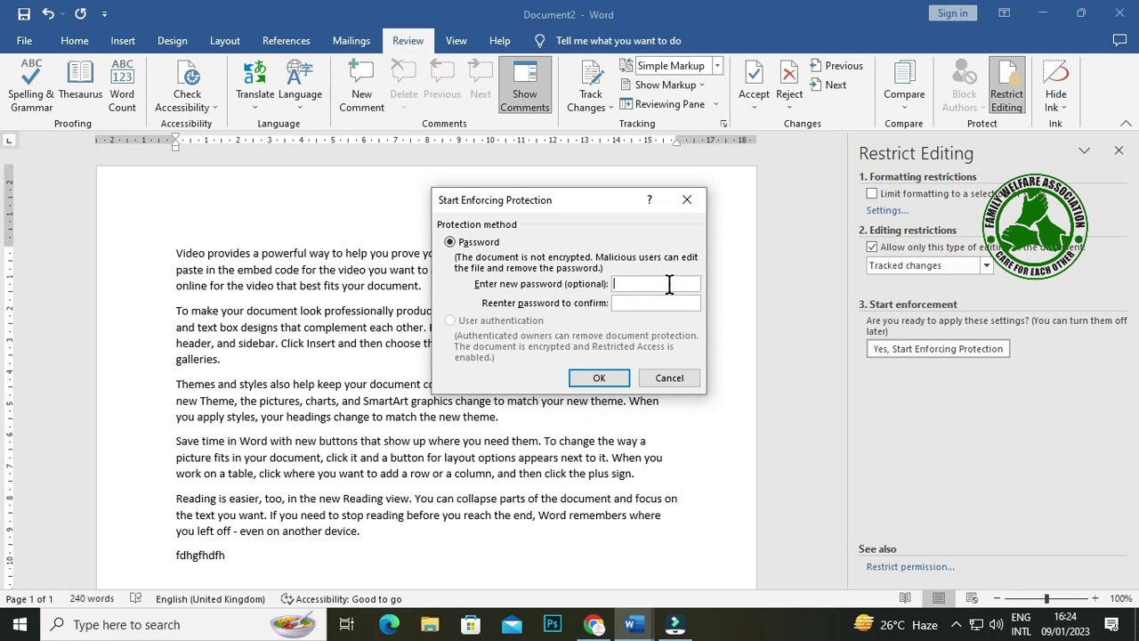
text(1)
text(1)
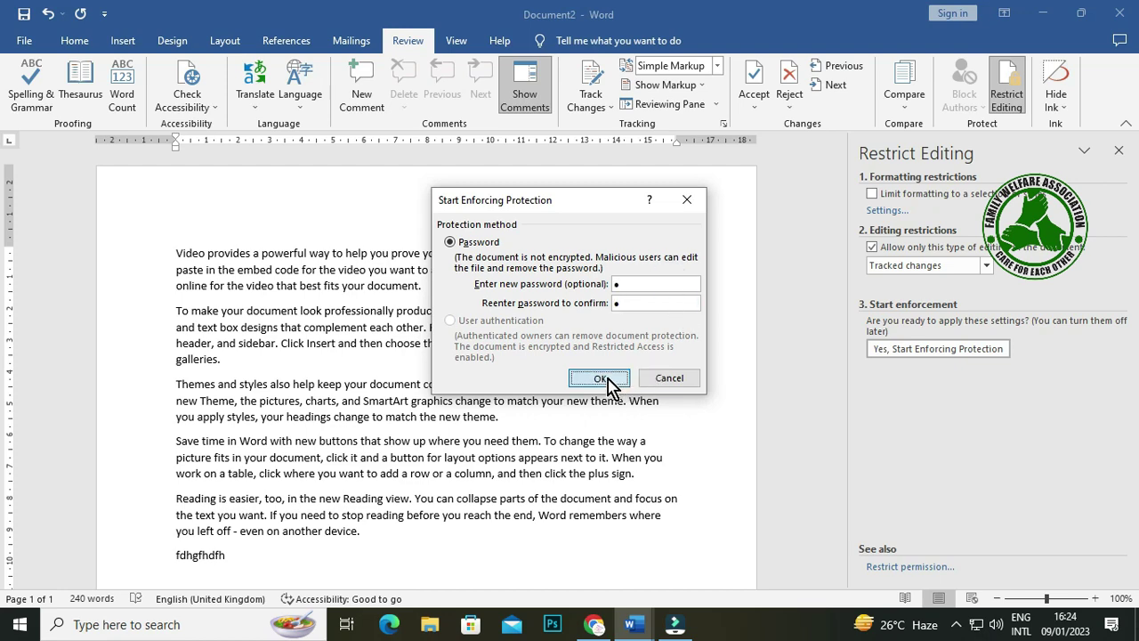
click(594, 378)
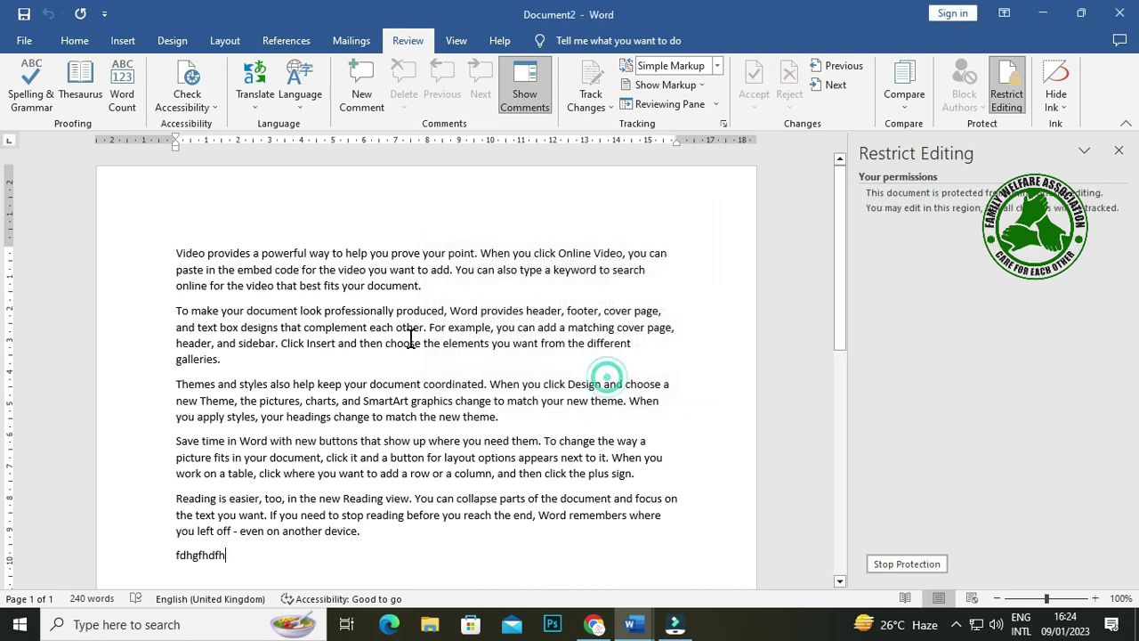
Step: Type junk text into the document and delete the middle paragraphs as tracked changes
shift+click(285, 375)
text(khkjjkjkljlkjkljlkjkl;jlj need them. To change the way a picture fits in your document, click it)
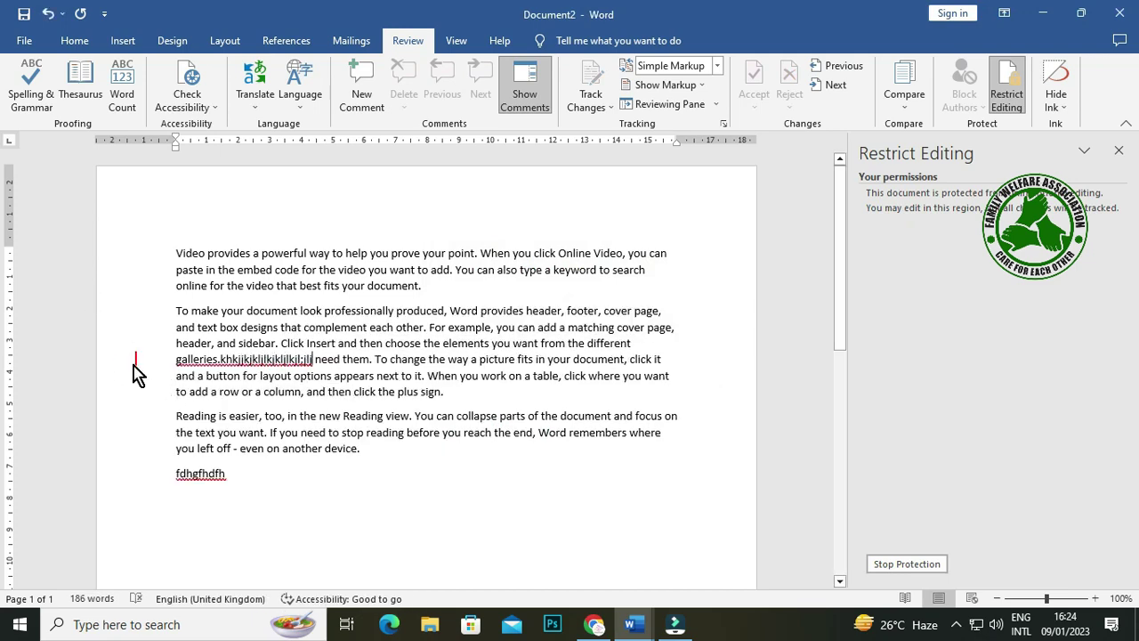
drag(425, 412, 132, 310)
key(Delete)
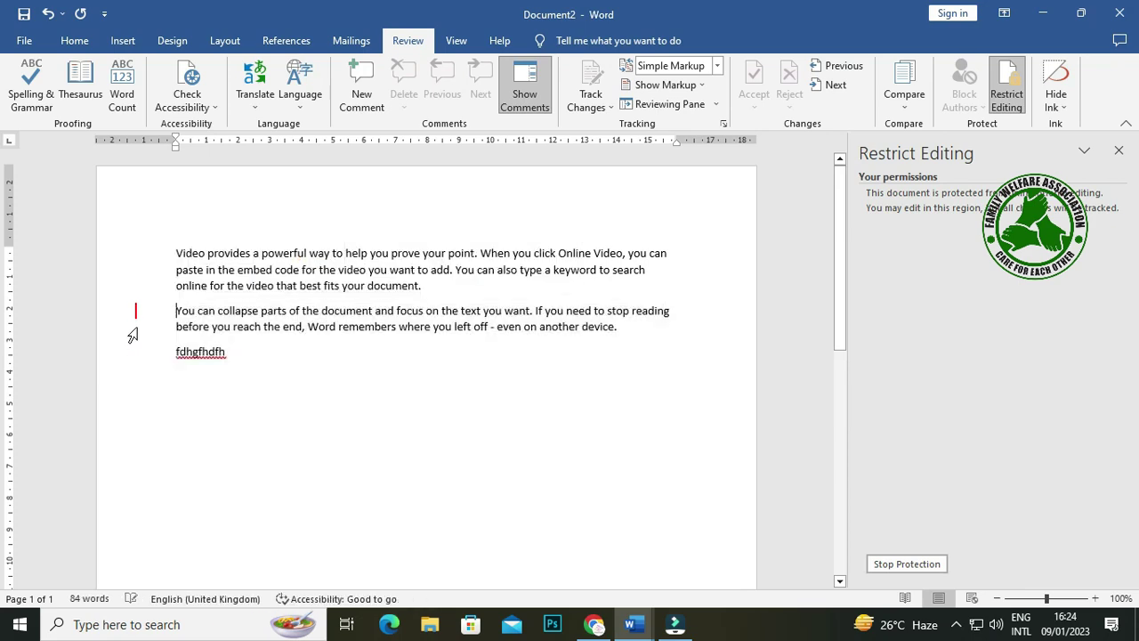
Step: Delete all remaining text, then stop the protection using the password
key(ctrl+a)
key(Delete)
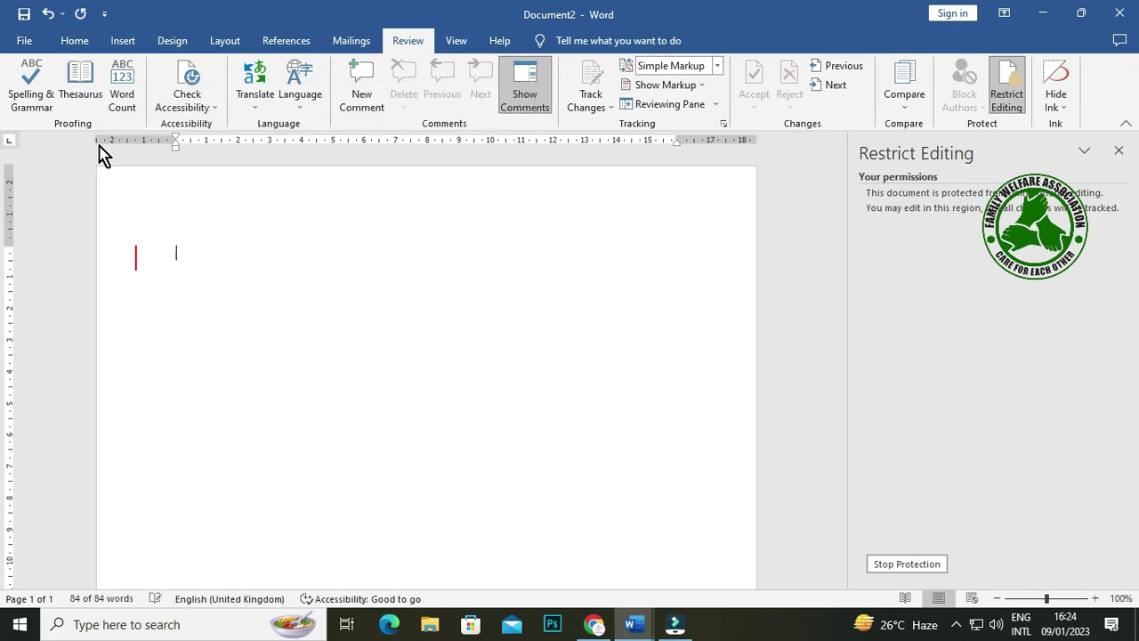
text(;ljklkjljlkjlkjklhjgjhg jhgjh gjh)
click(907, 563)
key(Return)
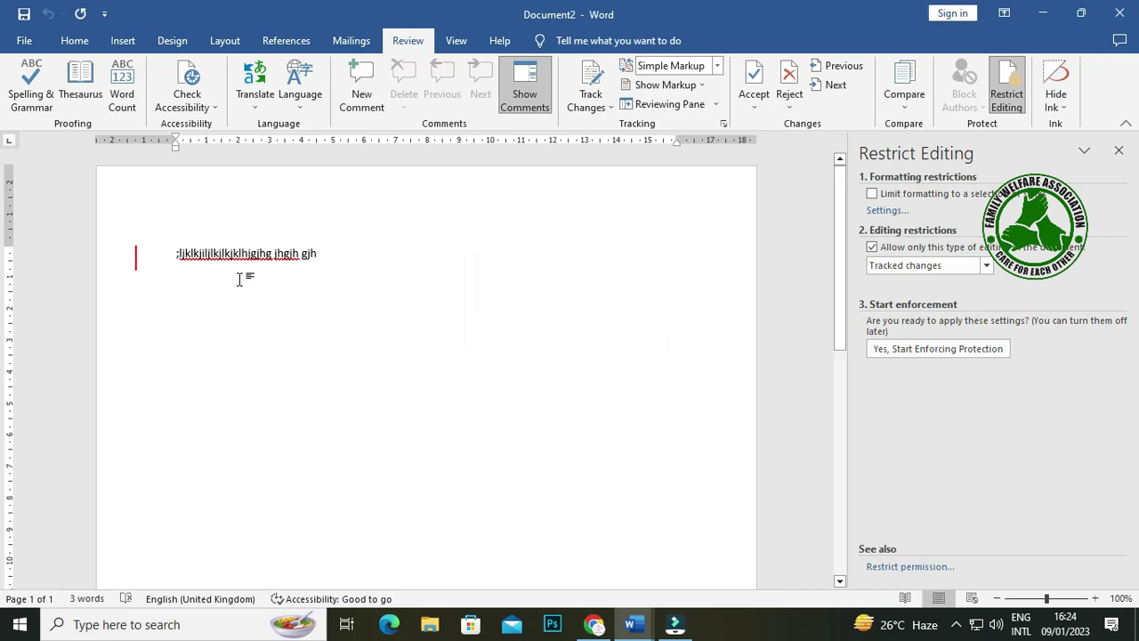
Step: Show All Markup and reject the tracked deletion to restore the sample paragraphs
click(136, 262)
right_click(139, 264)
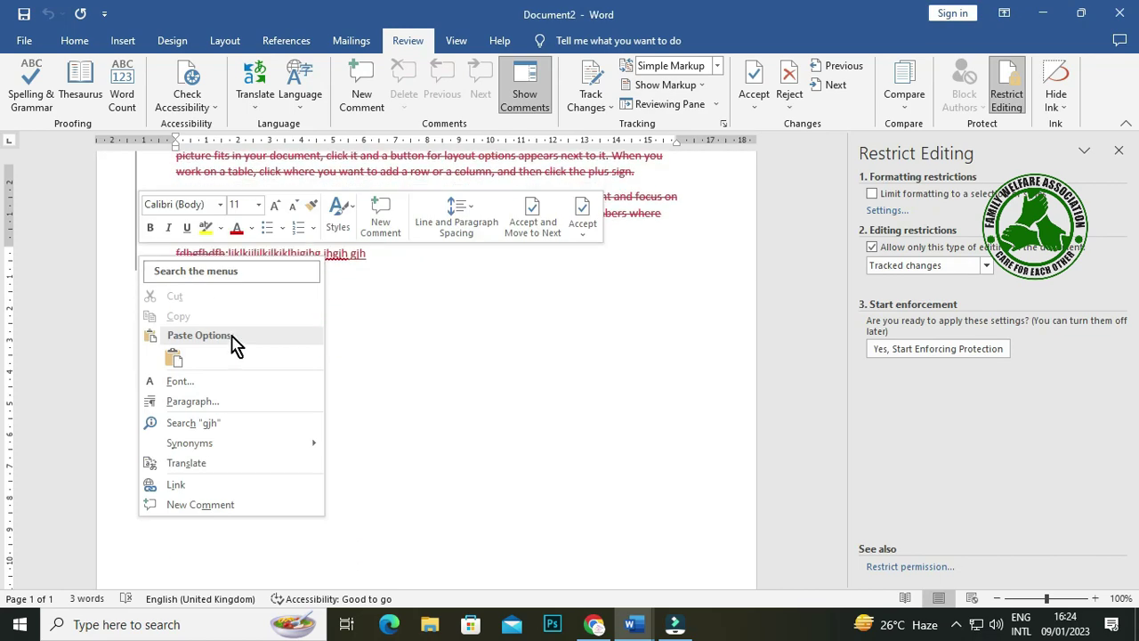
click(528, 398)
scroll(383, 305, up, 2)
scroll(312, 329, up, 3)
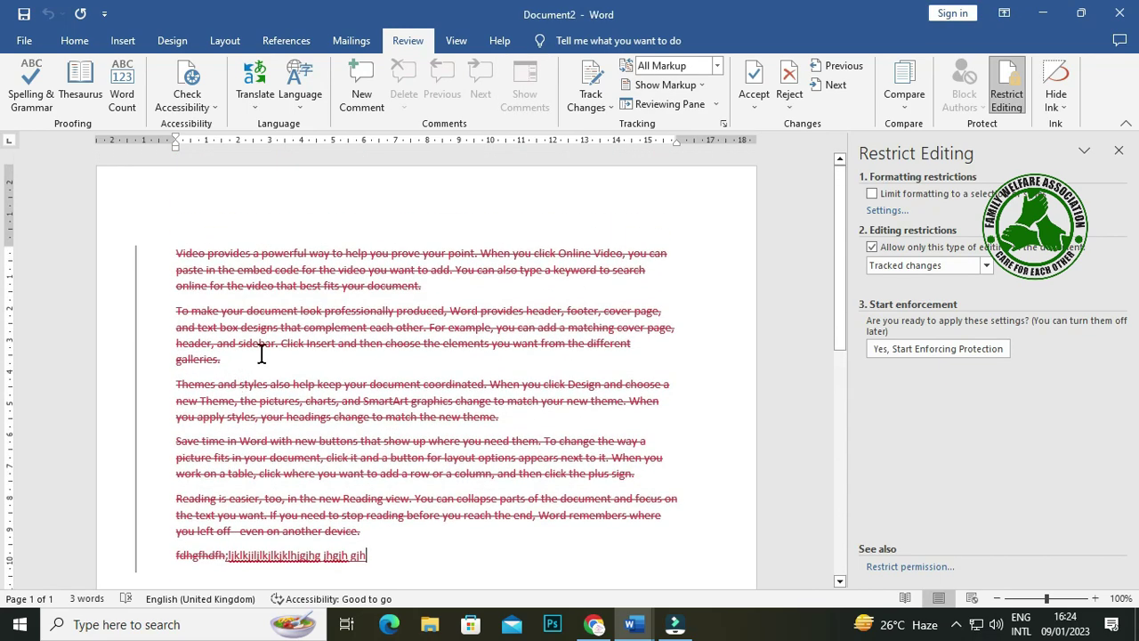
right_click(322, 343)
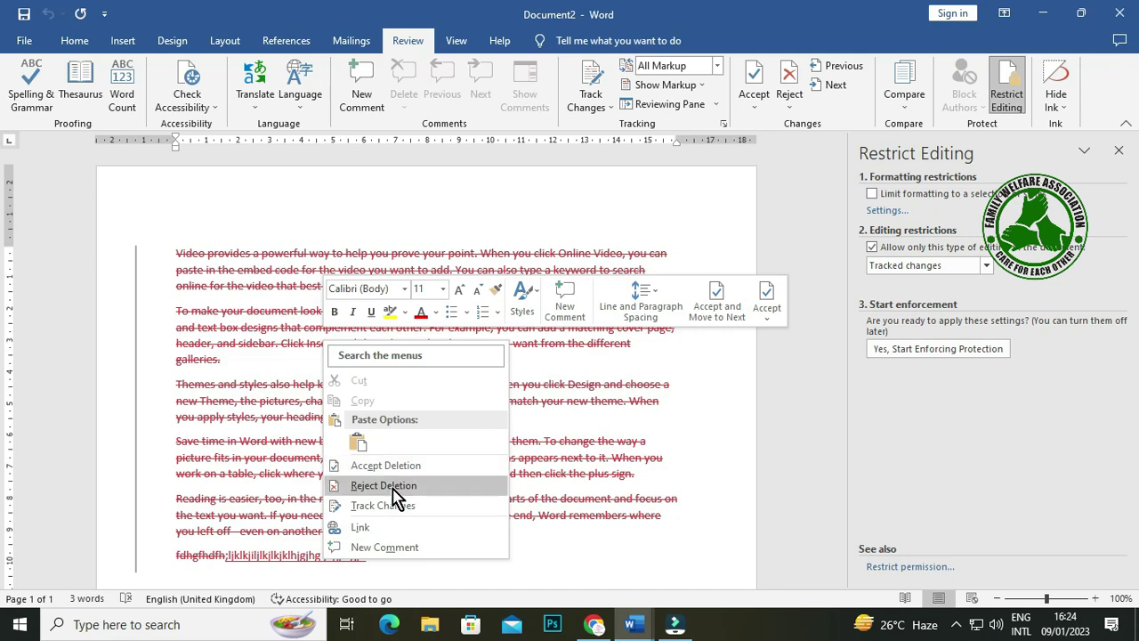
click(396, 485)
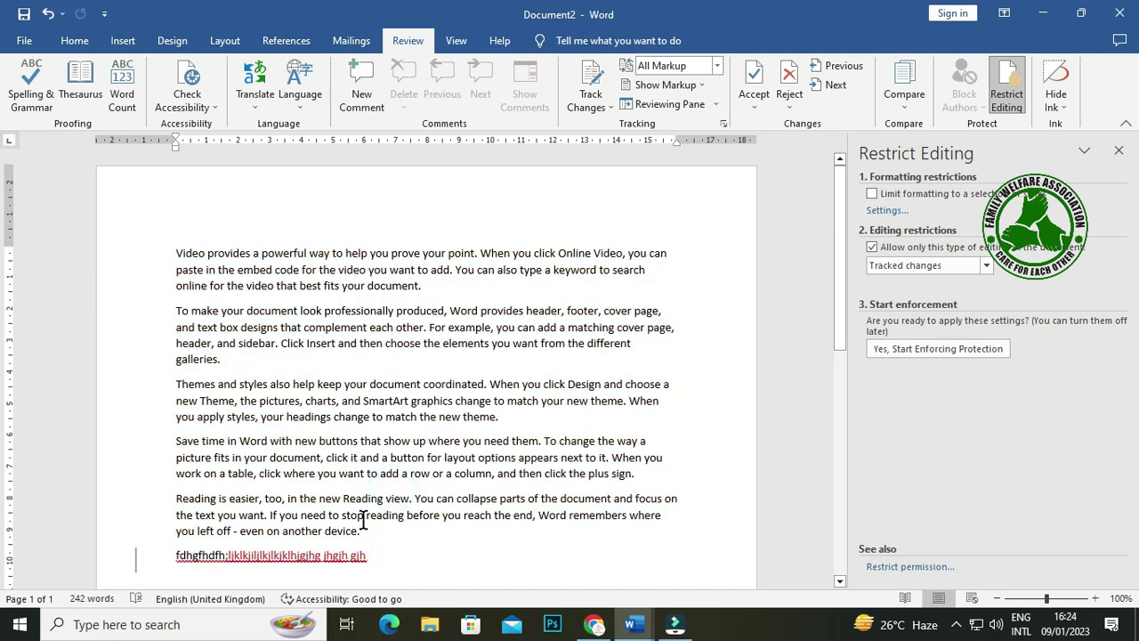
Step: Delete the junk text on the last line and close the Restrict Editing pane
drag(397, 556, 230, 556)
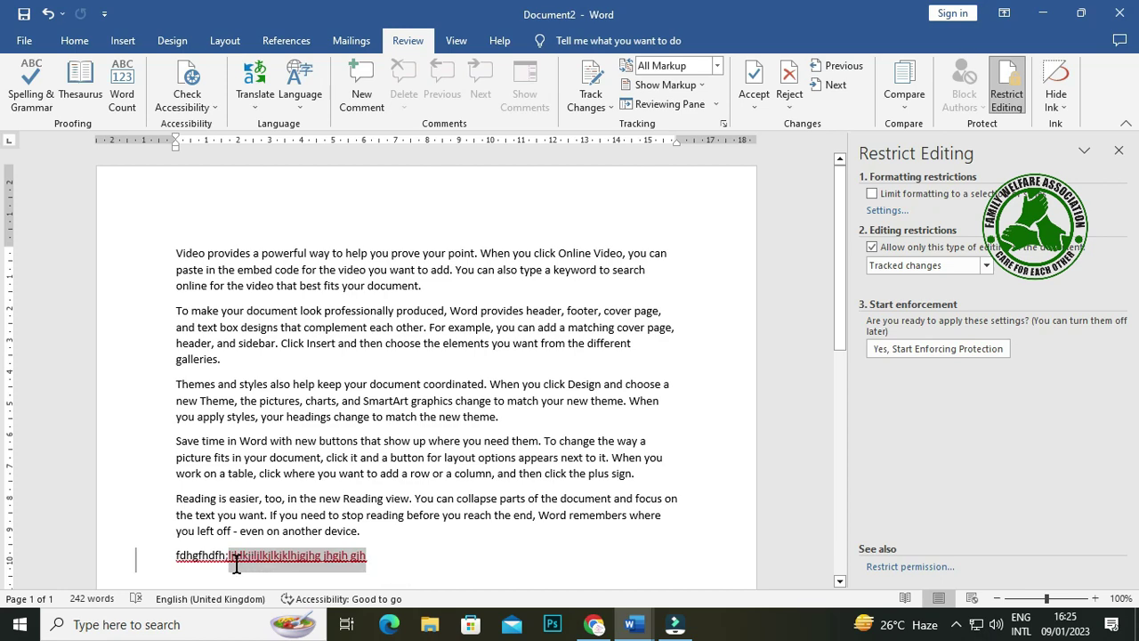
key(Delete)
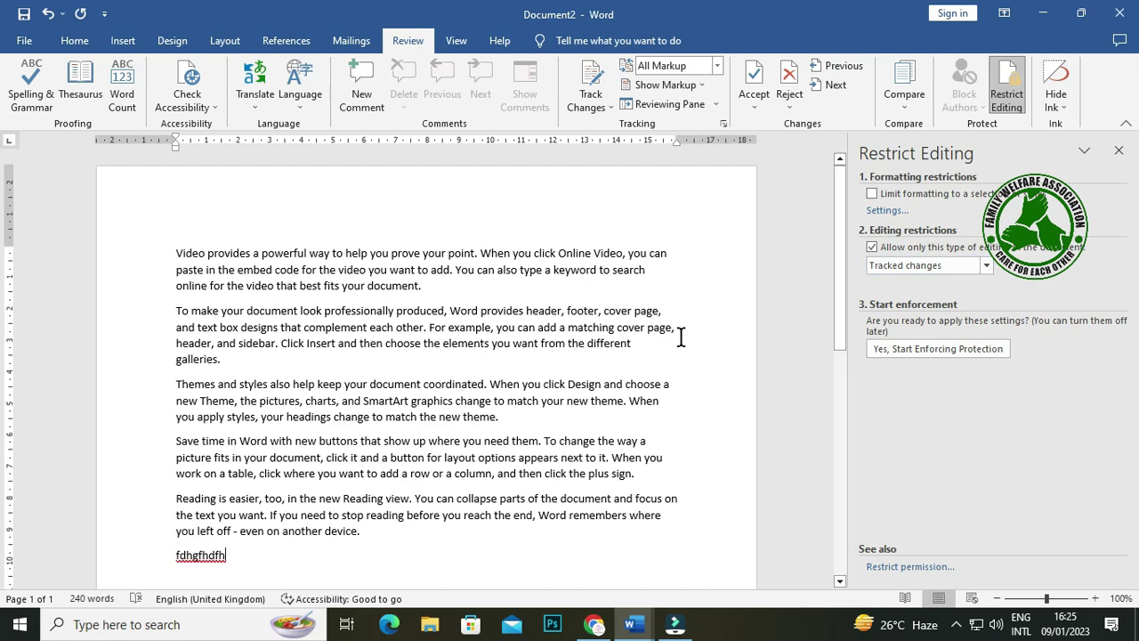
click(1119, 153)
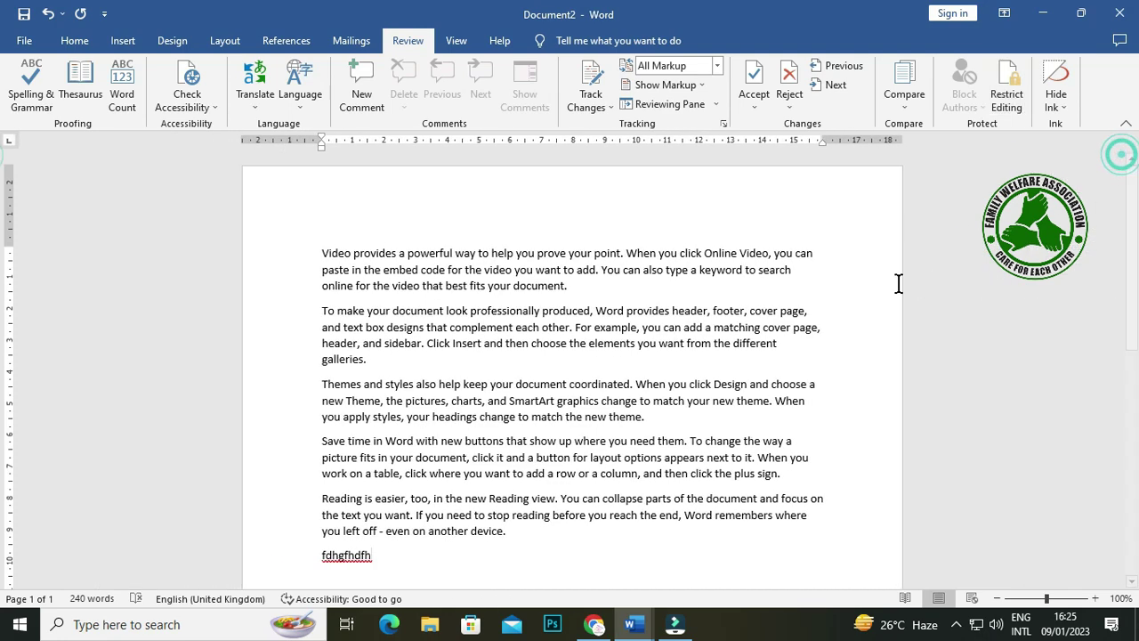
Step: On the View tab, toggle Gridlines and the Navigation Pane on and off
click(456, 40)
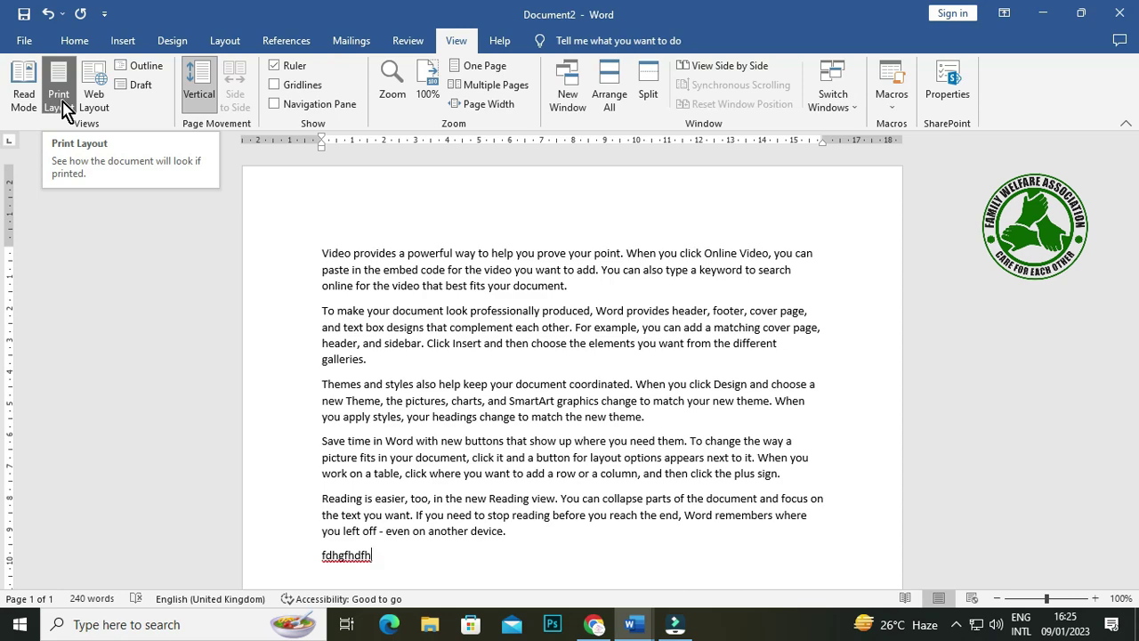
click(274, 84)
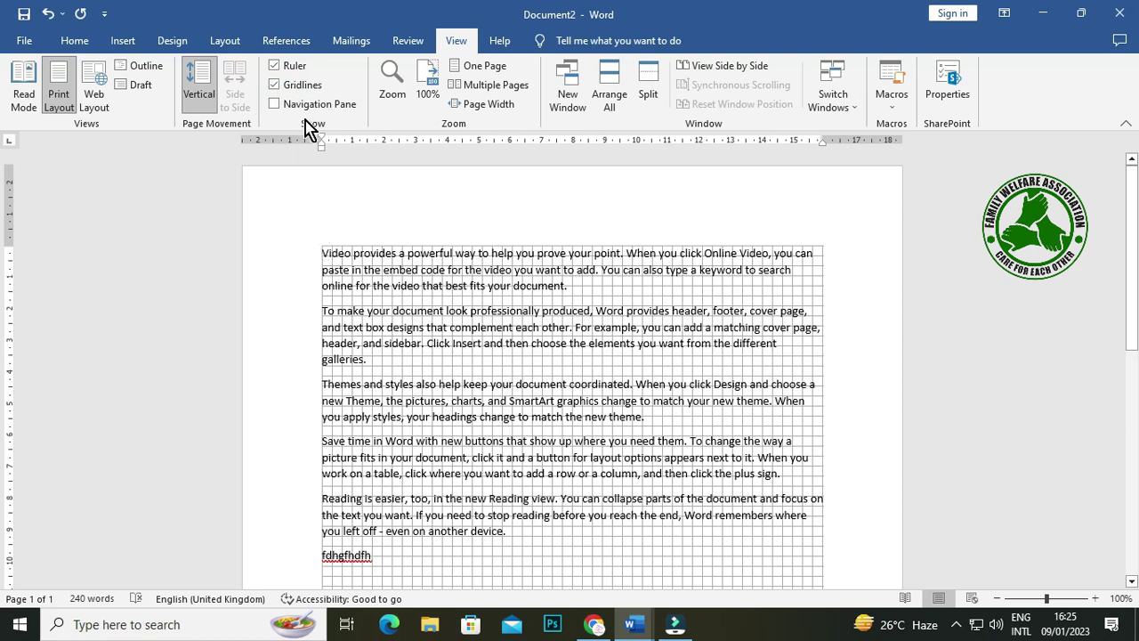
click(298, 84)
click(303, 104)
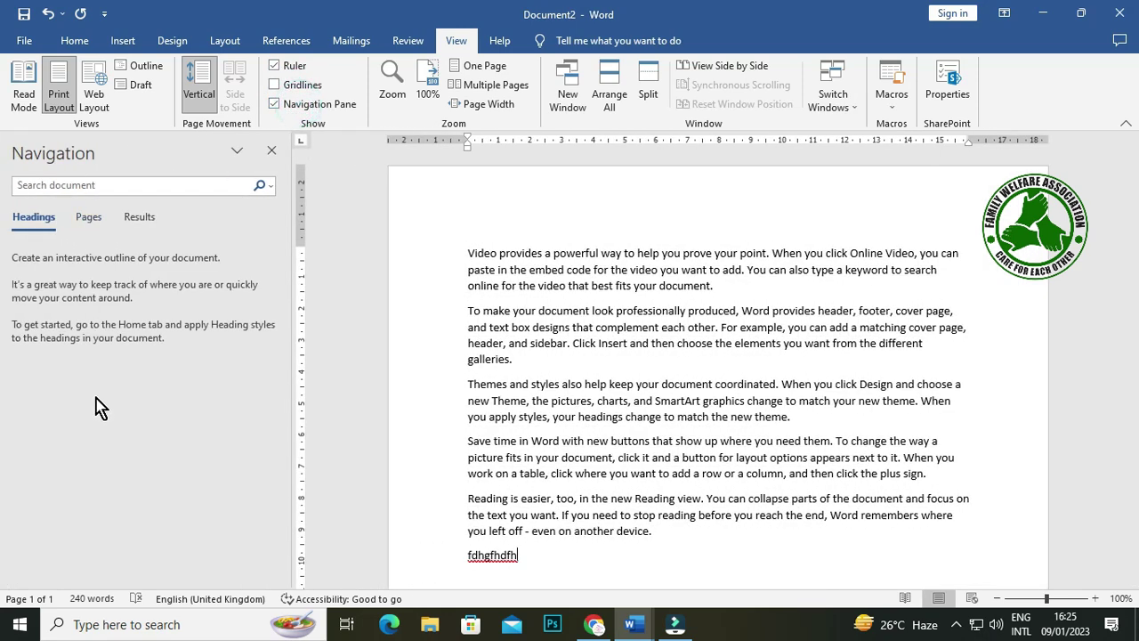
click(278, 105)
Step: Set the zoom to 200% in the Zoom dialog
click(394, 89)
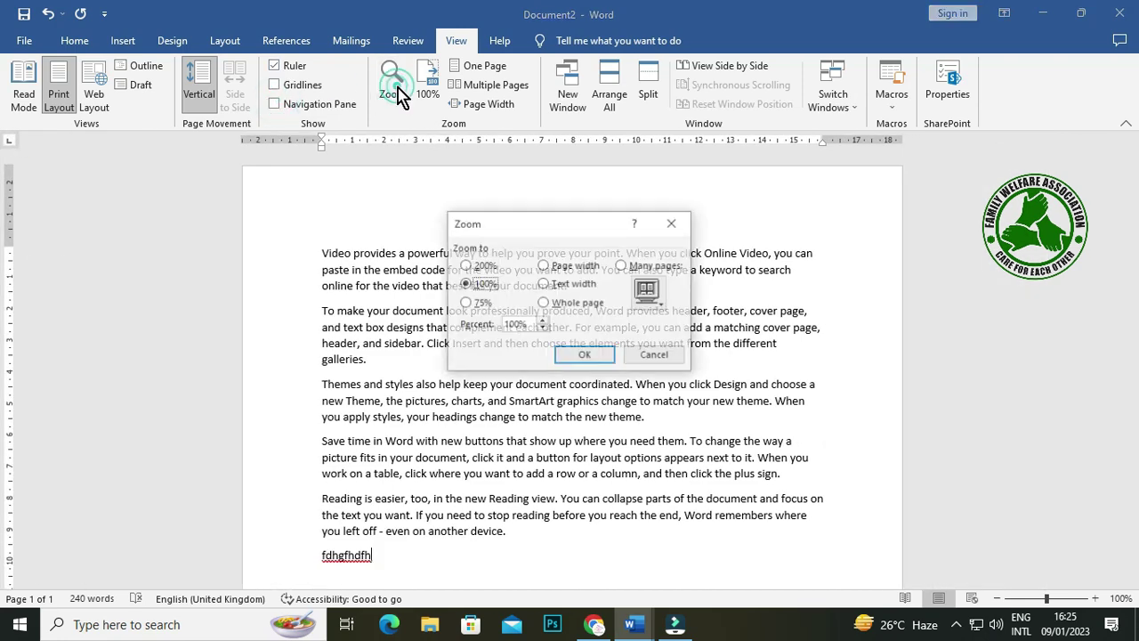
click(580, 265)
click(573, 282)
click(465, 266)
click(585, 355)
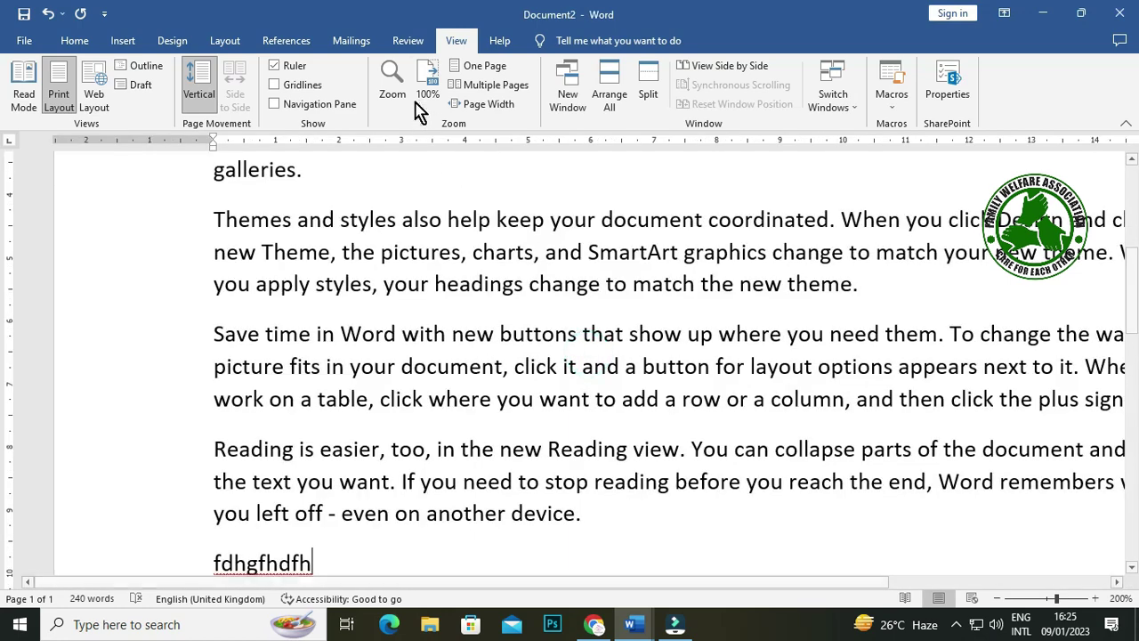
Step: Try 100%, One Page and Multiple Pages zoom, finishing at Page Width
click(427, 93)
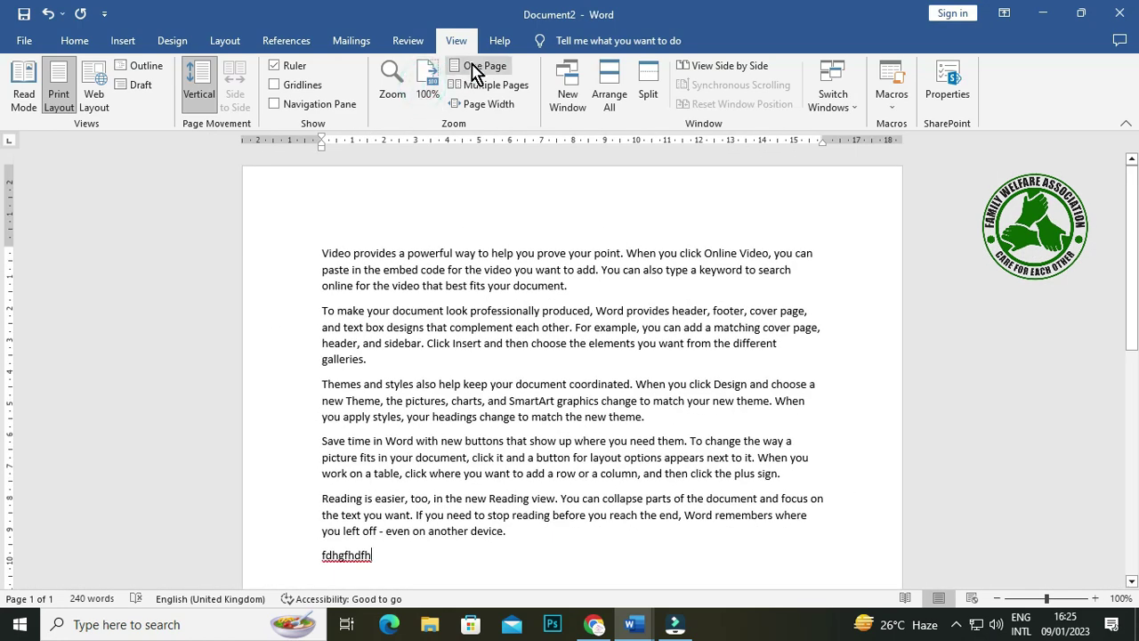
click(476, 66)
click(484, 89)
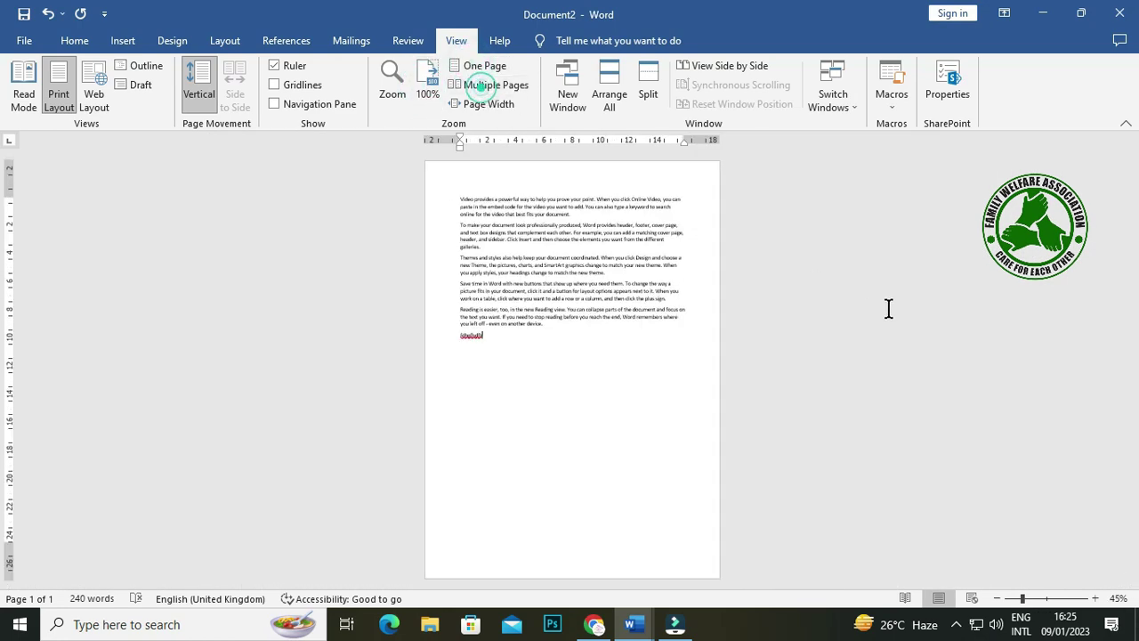
click(525, 414)
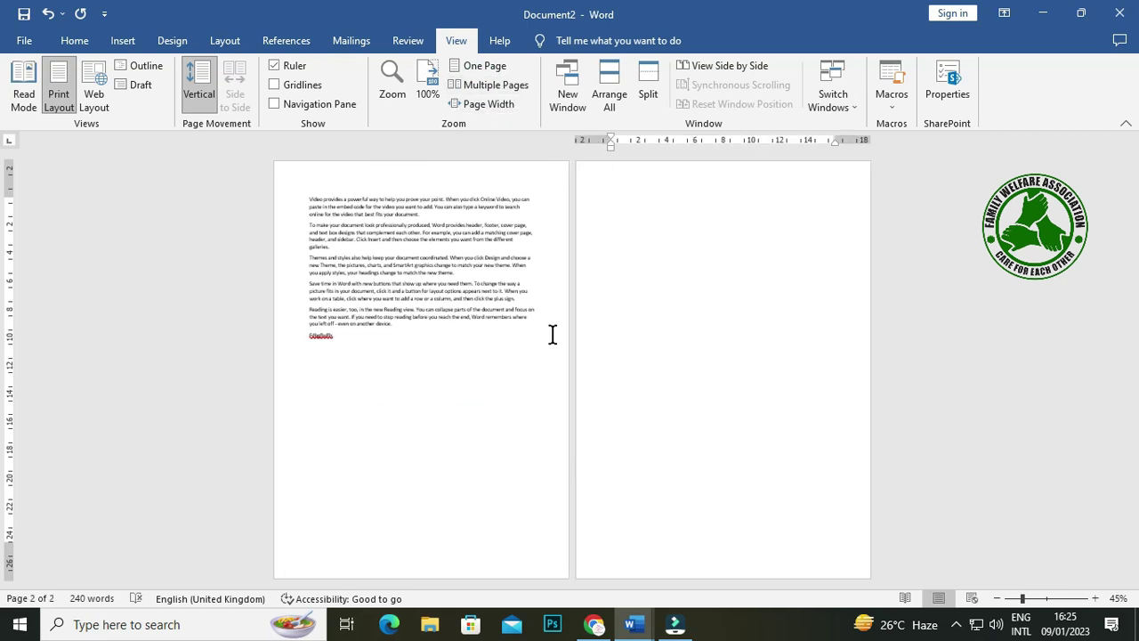
click(480, 104)
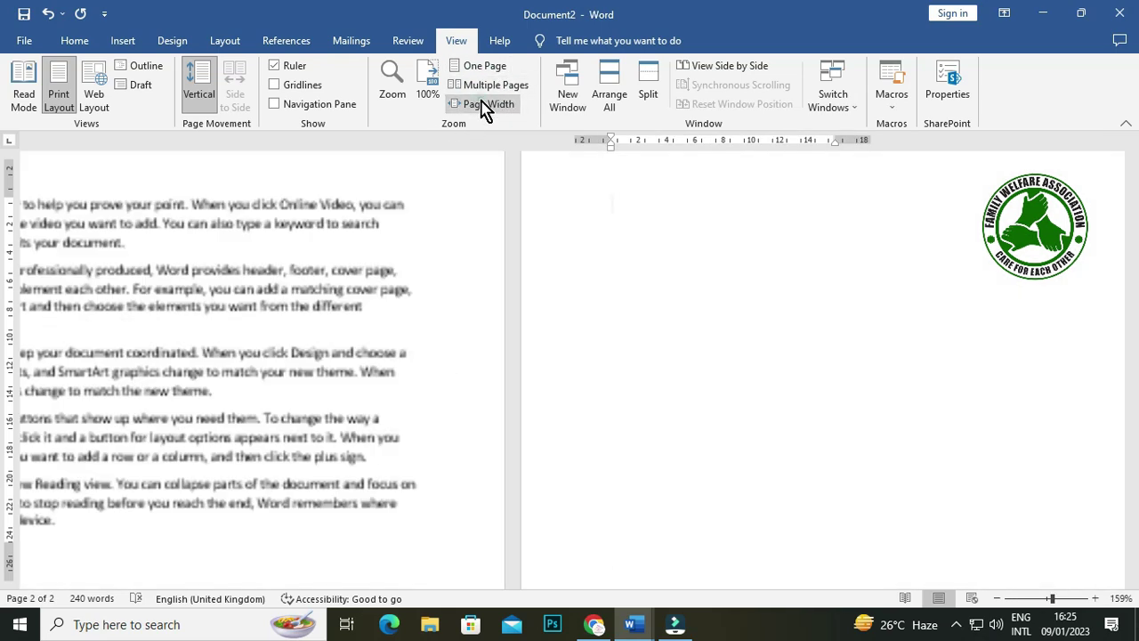
click(570, 99)
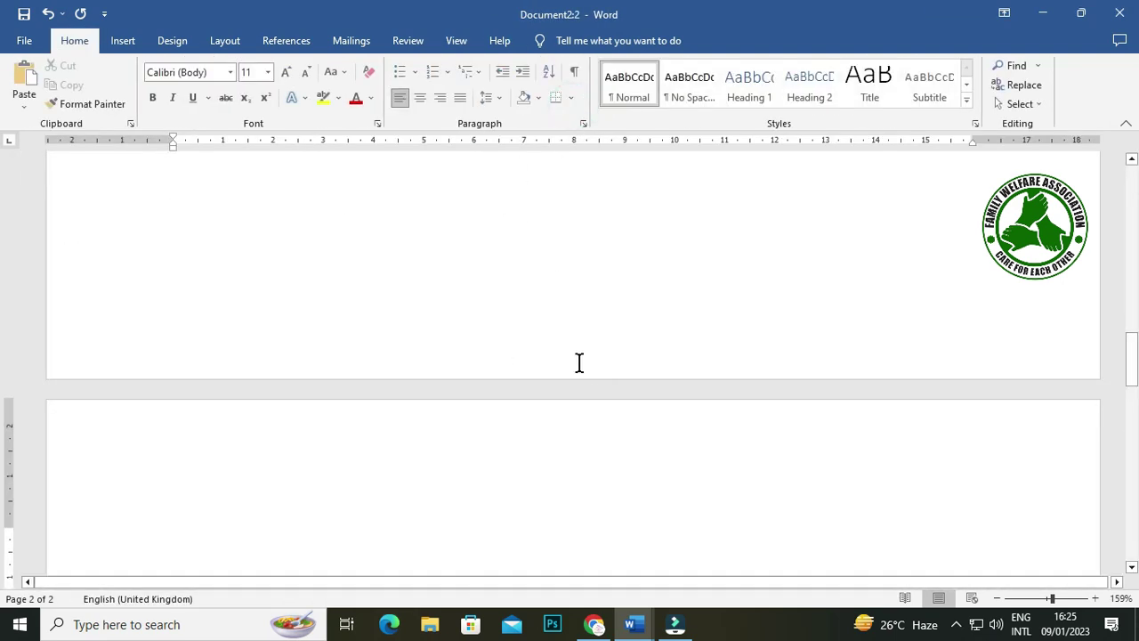
click(437, 221)
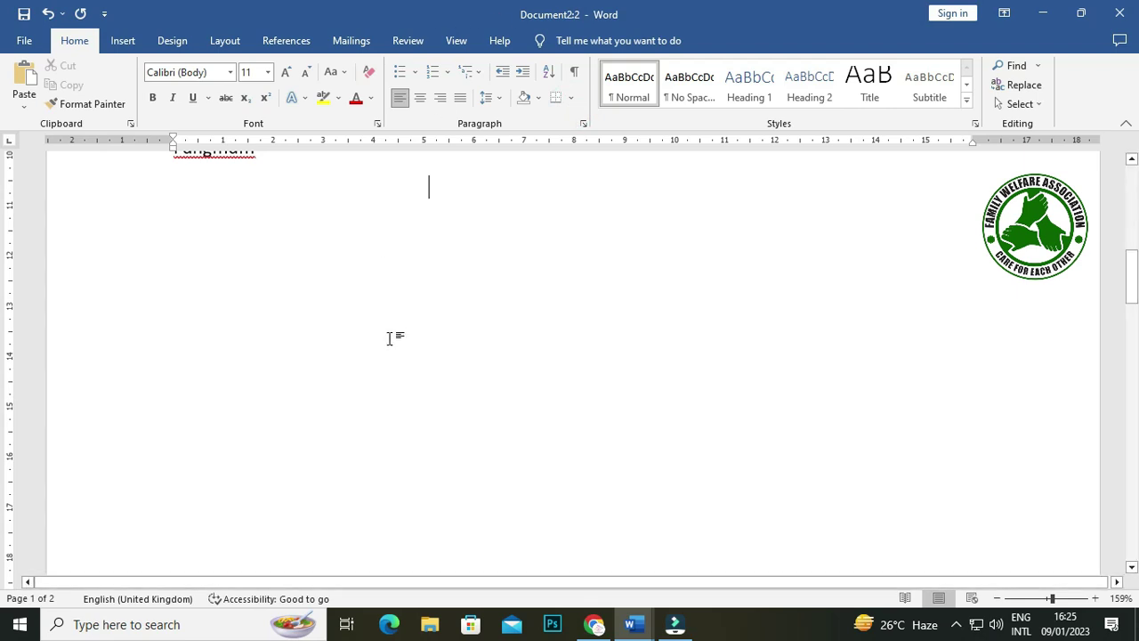
click(1119, 12)
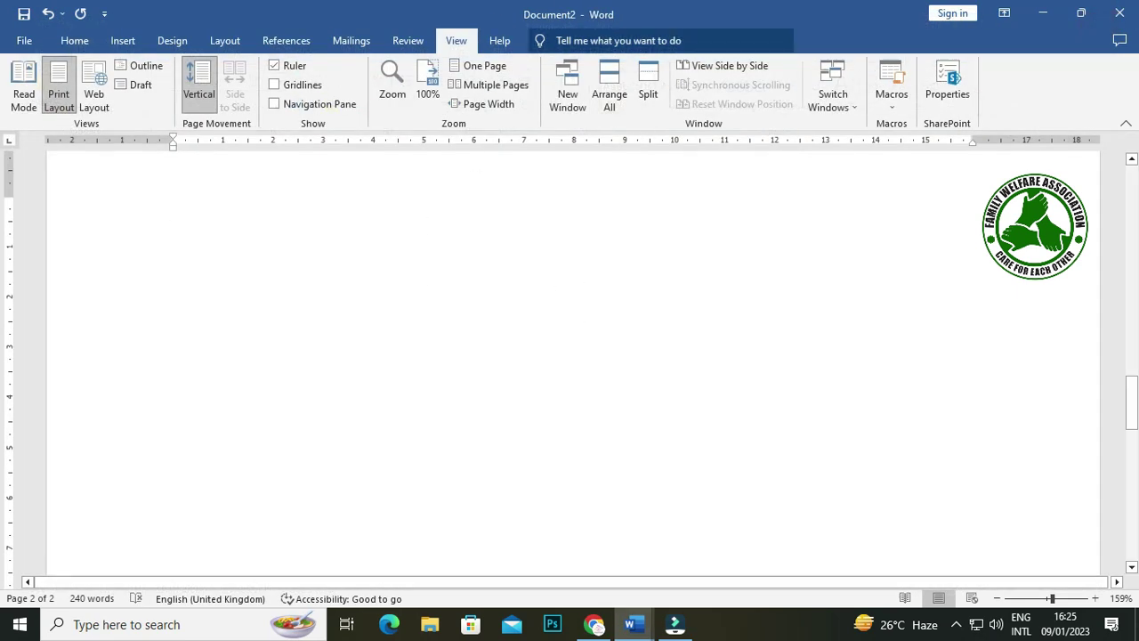
click(614, 107)
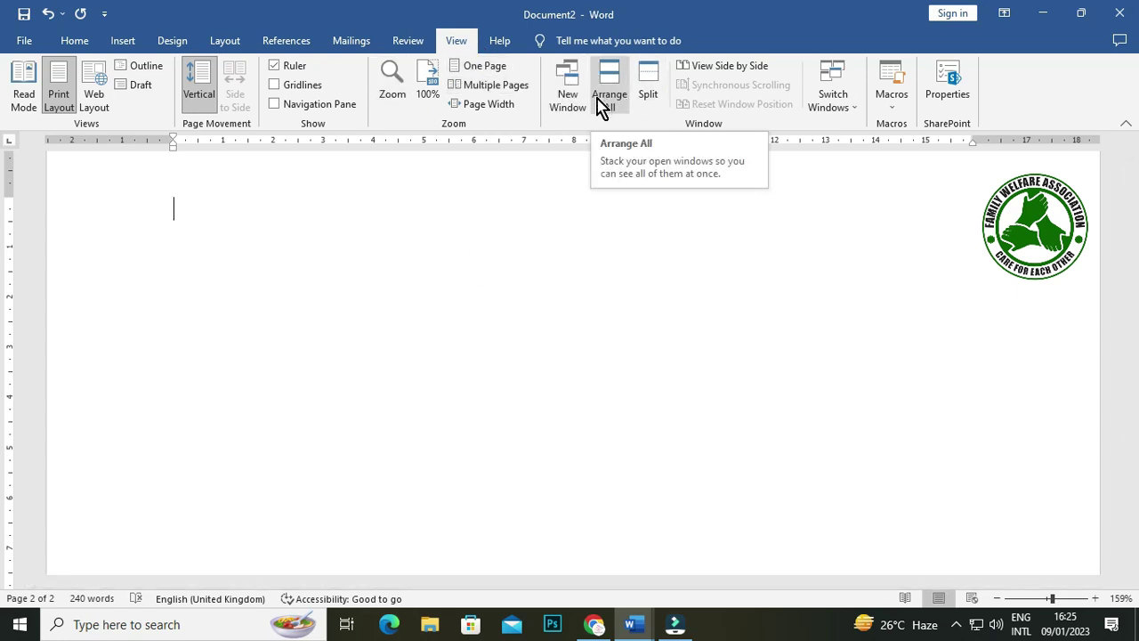
click(895, 112)
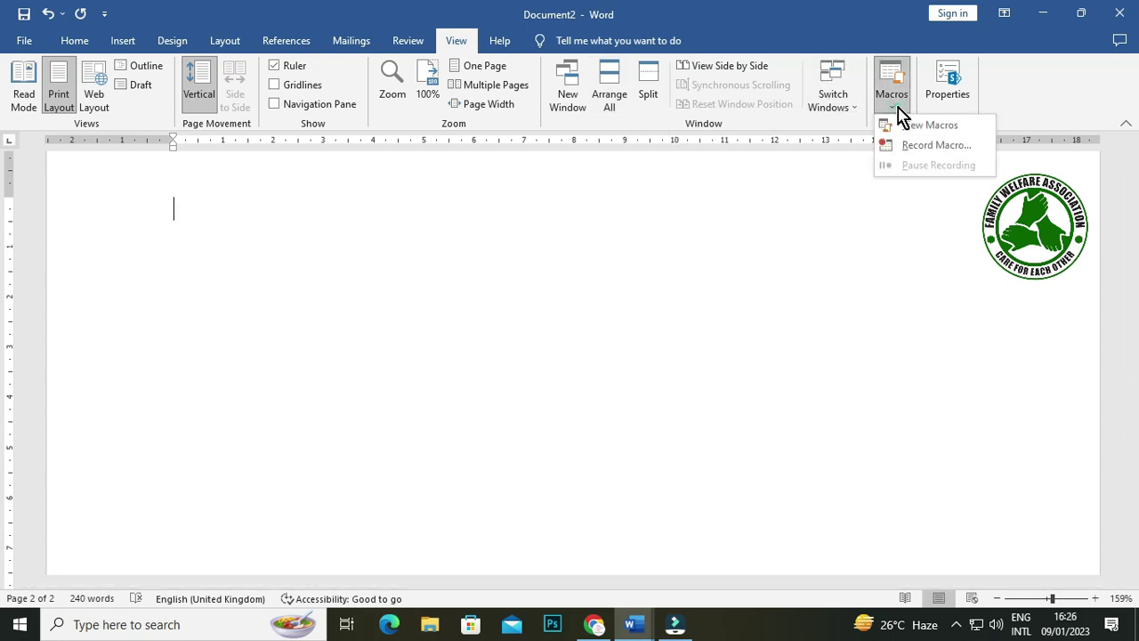
click(748, 252)
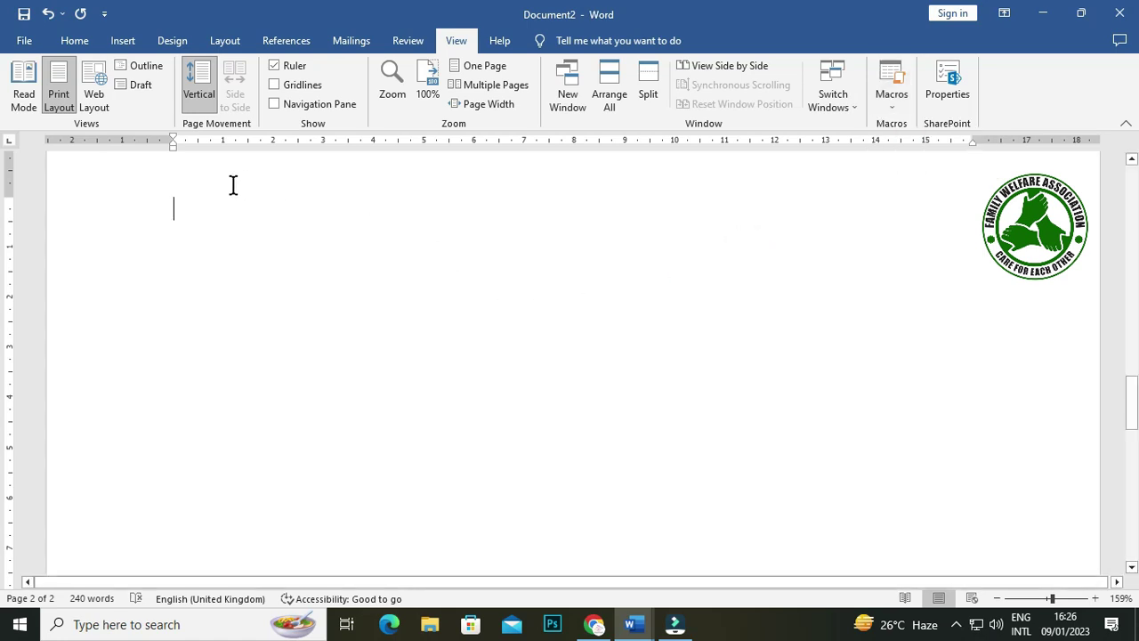